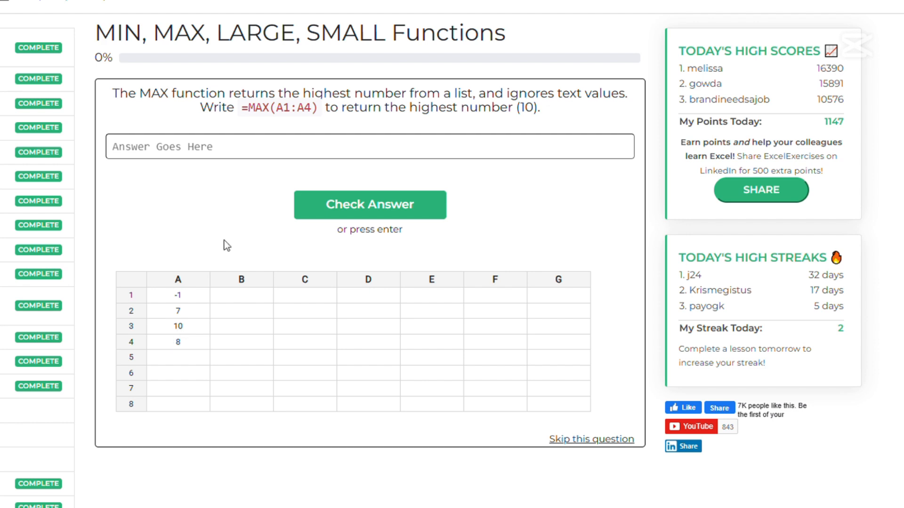
Answer the MAX question with =MAX(A1:A4), submit it and continue to the next question.
{"action": "left_click_drag", "start_coordinate": [241, 110], "coordinate": [323, 117]}
{"action": "key", "text": "ctrl+c"}
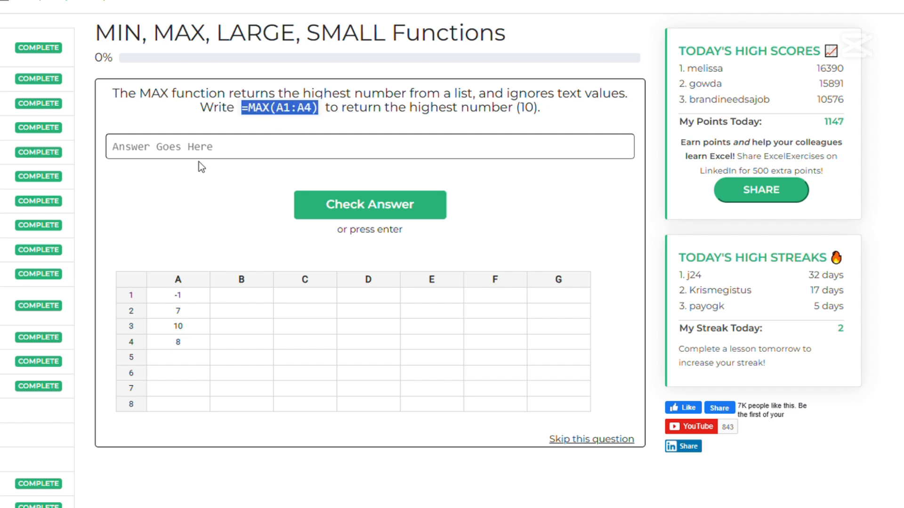
{"action": "left_click", "coordinate": [202, 150]}
{"action": "key", "text": "ctrl+v"}
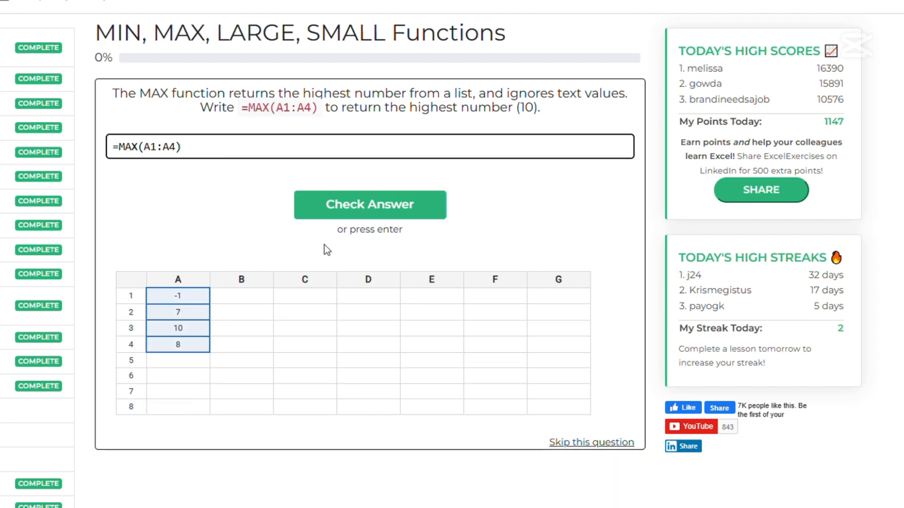
{"action": "left_click", "coordinate": [364, 203]}
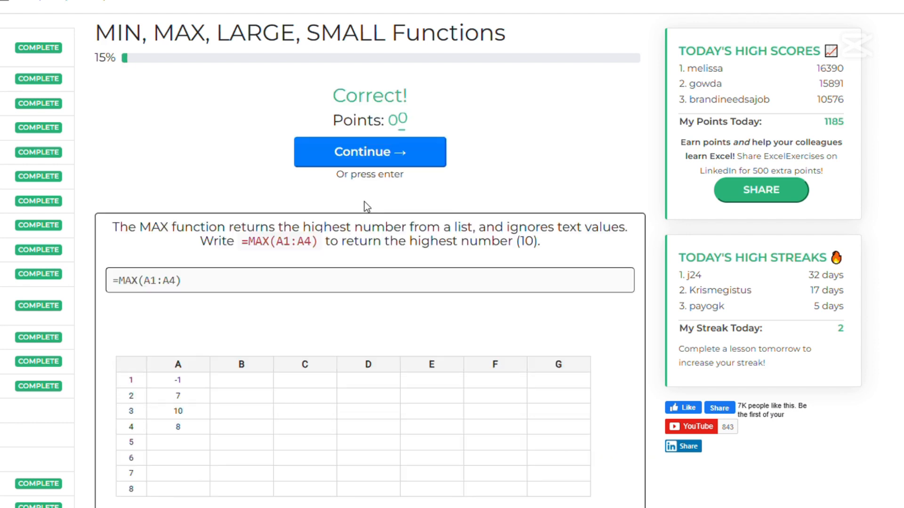
{"action": "left_click", "coordinate": [378, 150]}
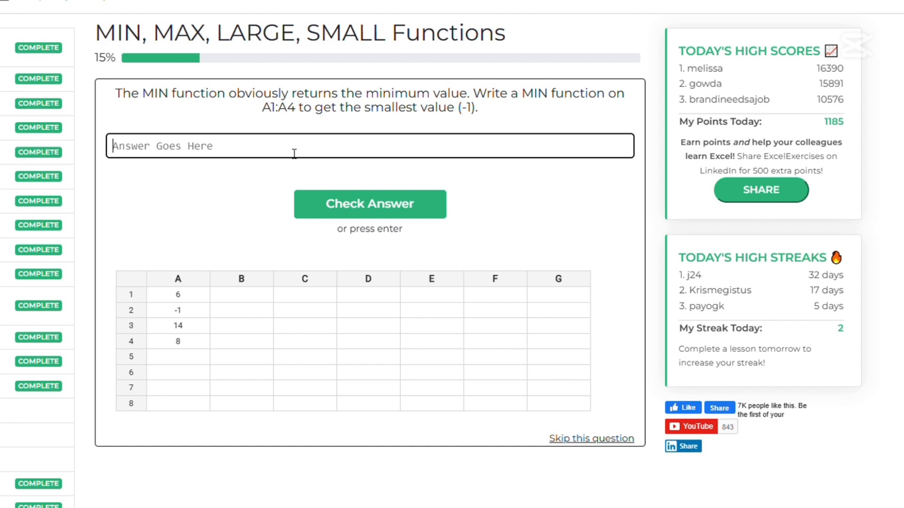
Answer the MIN question with =min(A1:A4) by adapting the copied MAX formula, check it and continue.
{"action": "key", "text": "ctrl+v"}
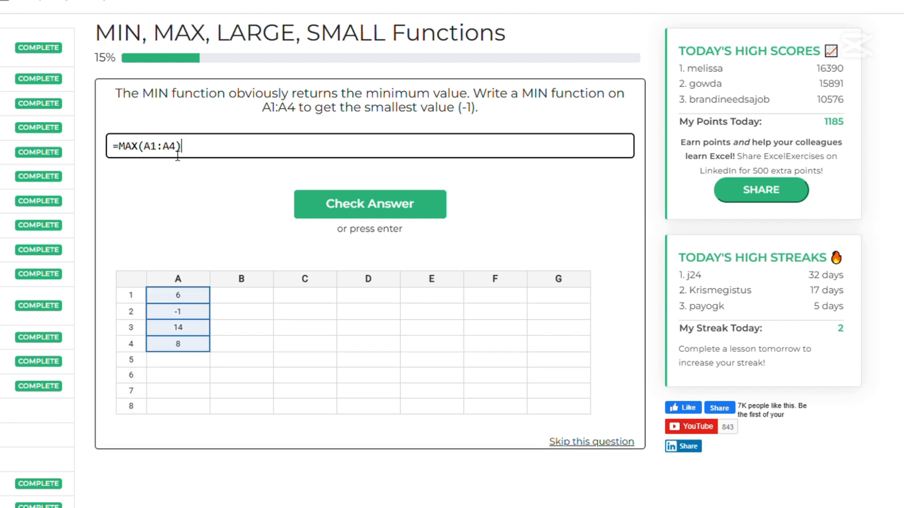
{"action": "left_click_drag", "start_coordinate": [137, 146], "coordinate": [126, 152]}
{"action": "key", "text": "BackSpace"}
{"action": "key", "text": "BackSpace"}
{"action": "type", "text": "min"}
{"action": "left_click", "coordinate": [369, 207]}
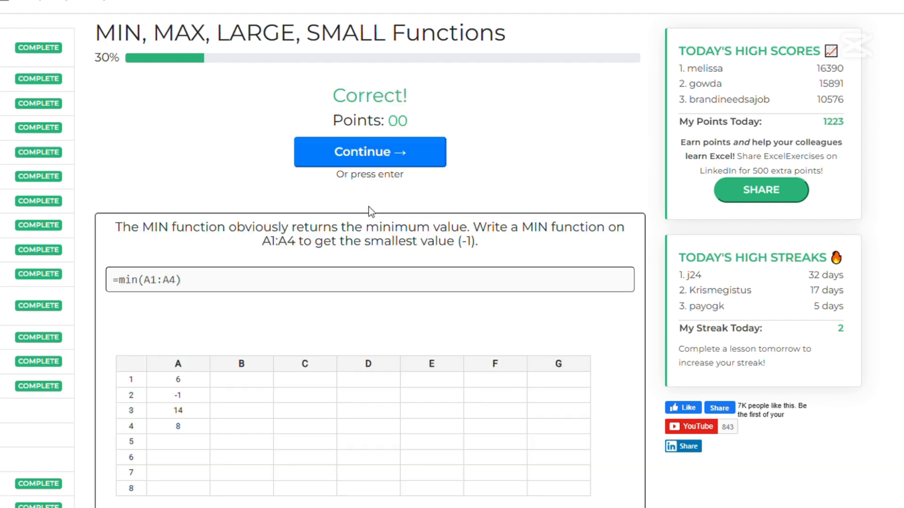
{"action": "left_click", "coordinate": [380, 160]}
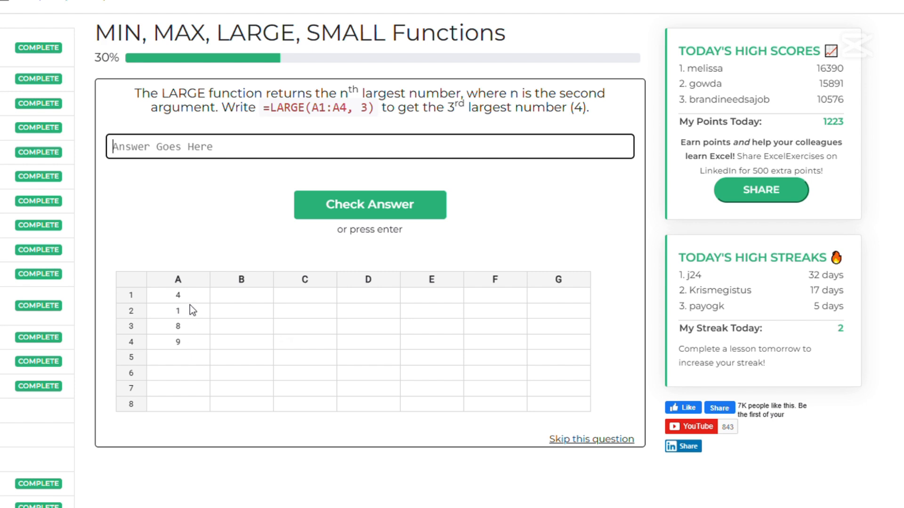
Copy =LARGE(A1:A4, 3) from the question text into the answer, check it and continue.
{"action": "left_click_drag", "start_coordinate": [265, 109], "coordinate": [377, 115]}
{"action": "key", "text": "ctrl+c"}
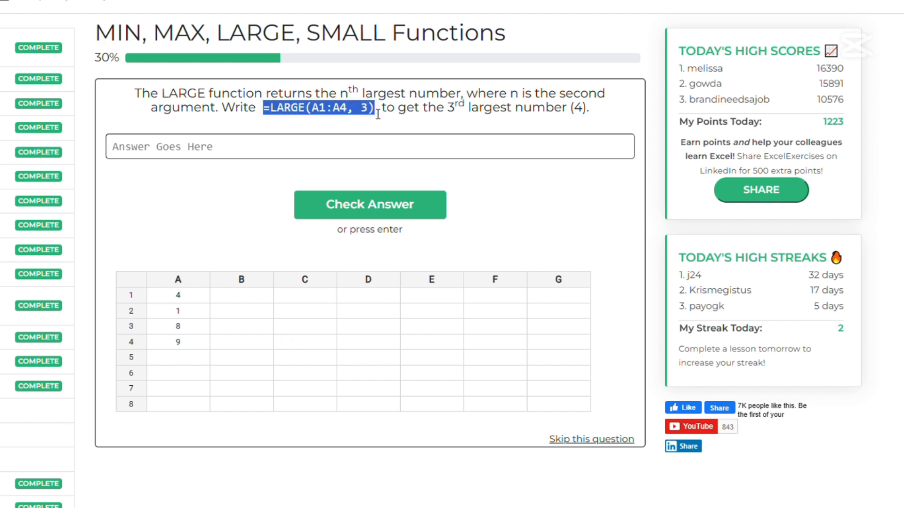
{"action": "left_click", "coordinate": [296, 156]}
{"action": "key", "text": "ctrl+v"}
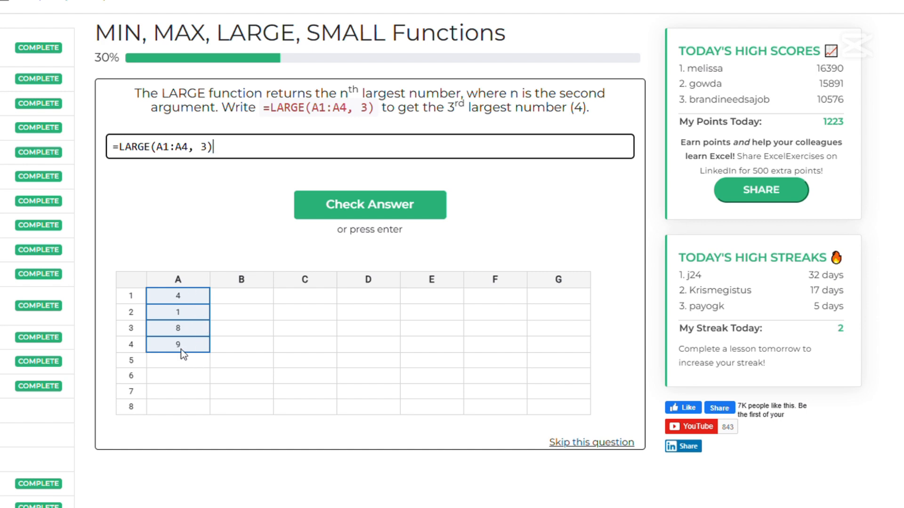
{"action": "left_click", "coordinate": [383, 204]}
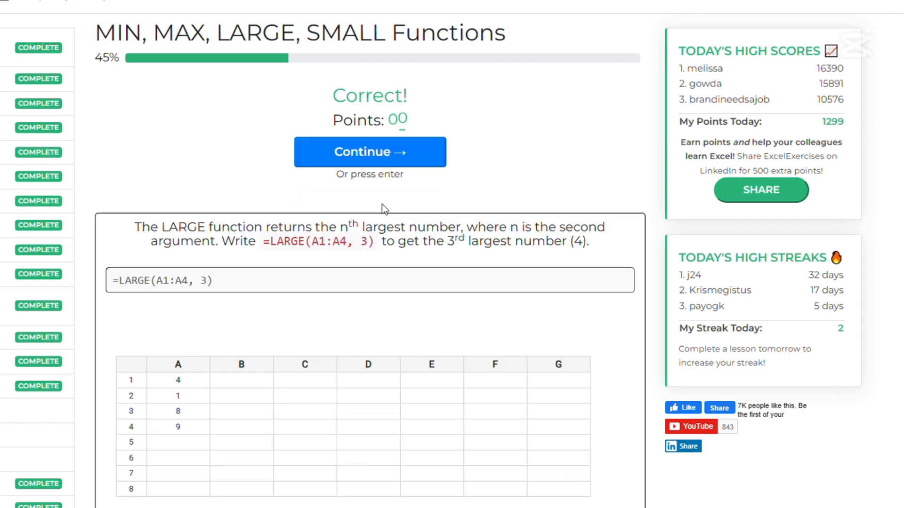
{"action": "left_click", "coordinate": [382, 160]}
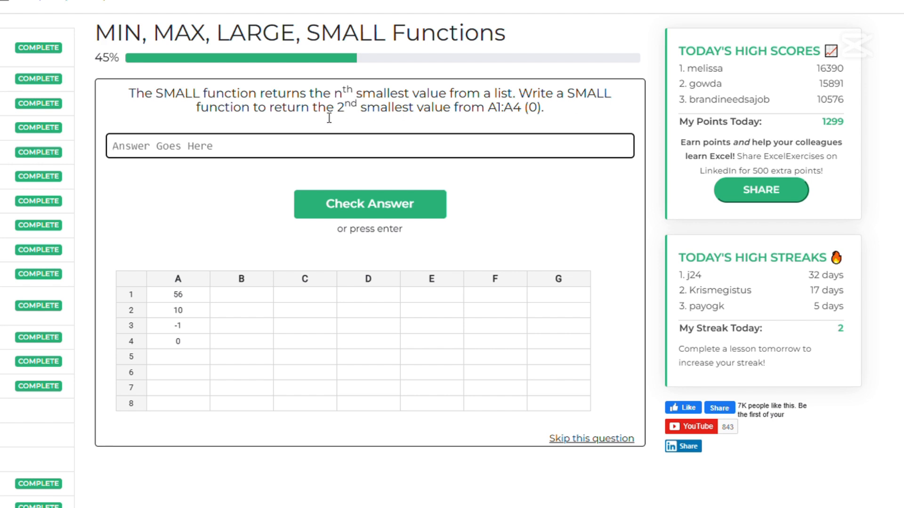
Answer the SMALL question with =small(A1:A4, 2) by adapting the copied LARGE formula, check it and continue.
{"action": "left_click", "coordinate": [218, 137]}
{"action": "key", "text": "ctrl+v"}
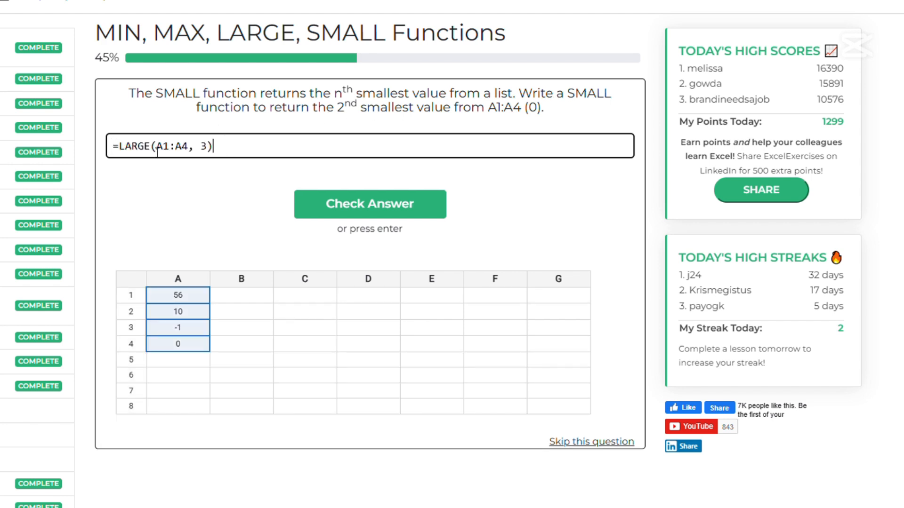
{"action": "double_click", "coordinate": [134, 145]}
{"action": "type", "text": "small"}
{"action": "left_click_drag", "start_coordinate": [215, 147], "coordinate": [200, 147]}
{"action": "type", "text": "2)"}
{"action": "left_click", "coordinate": [370, 209]}
{"action": "left_click", "coordinate": [386, 148]}
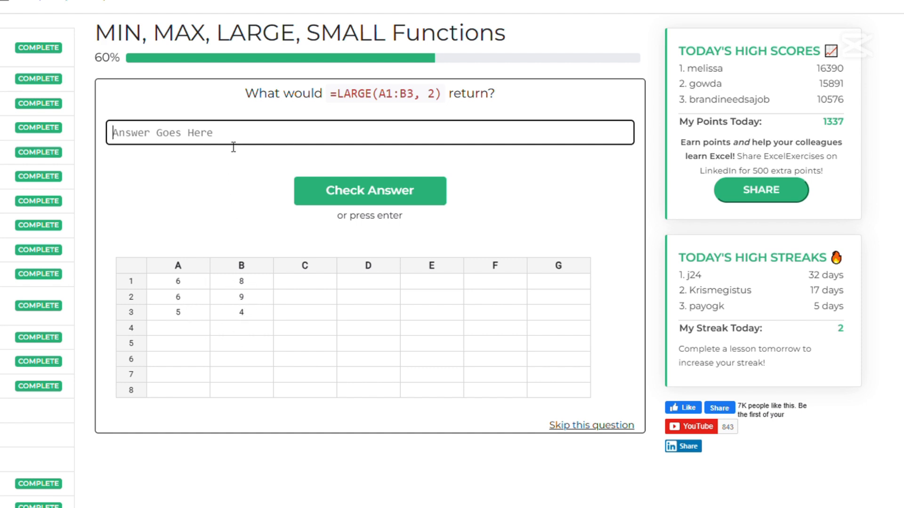
Answer 8 for what =LARGE(A1:B3, 2) would return, check it and continue.
{"action": "type", "text": "8"}
{"action": "left_click", "coordinate": [370, 194]}
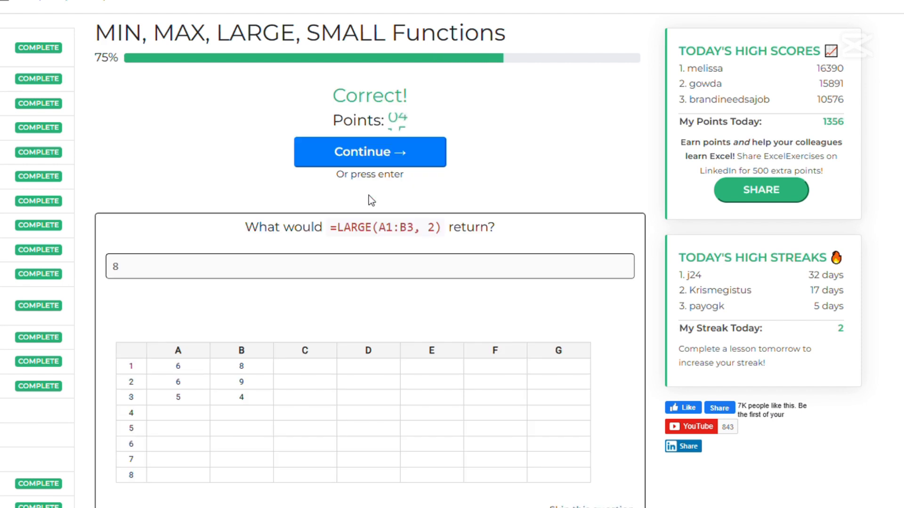
{"action": "left_click", "coordinate": [372, 162]}
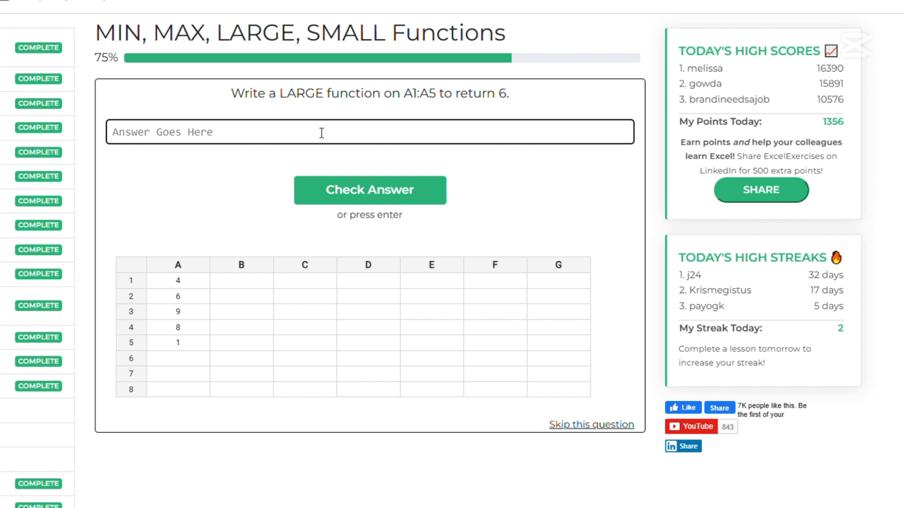
Write =large(A1:A5,3) as the LARGE function that returns 6, check it and continue.
{"action": "type", "text": "=large("}
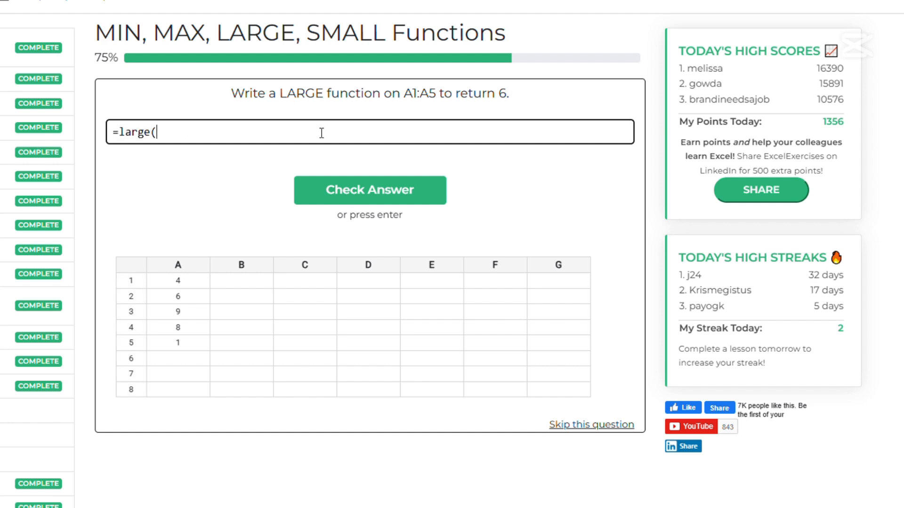
{"action": "type", "text": "A1"}
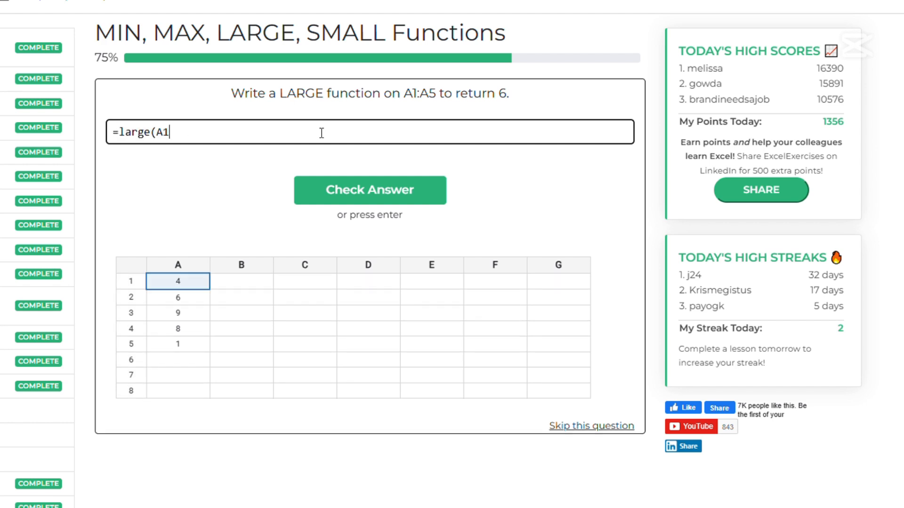
{"action": "type", "text": ":A5,"}
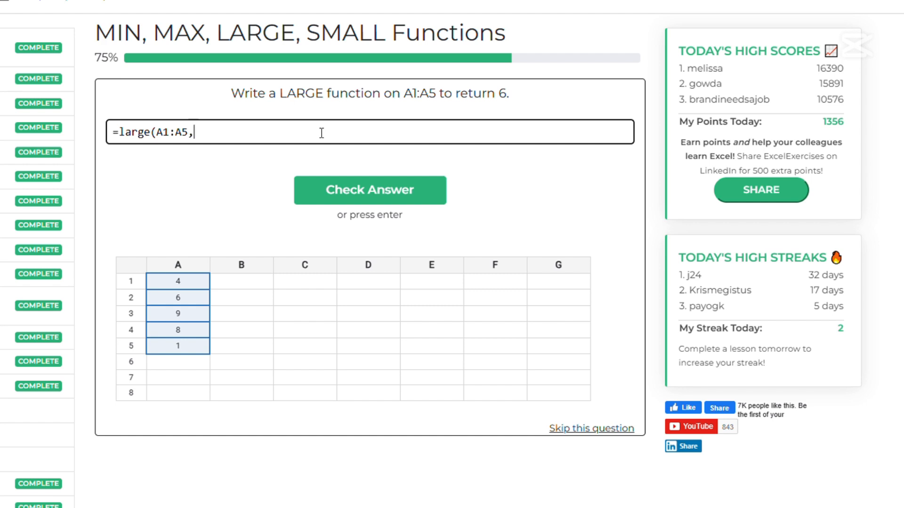
{"action": "type", "text": "3)"}
{"action": "left_click", "coordinate": [370, 190]}
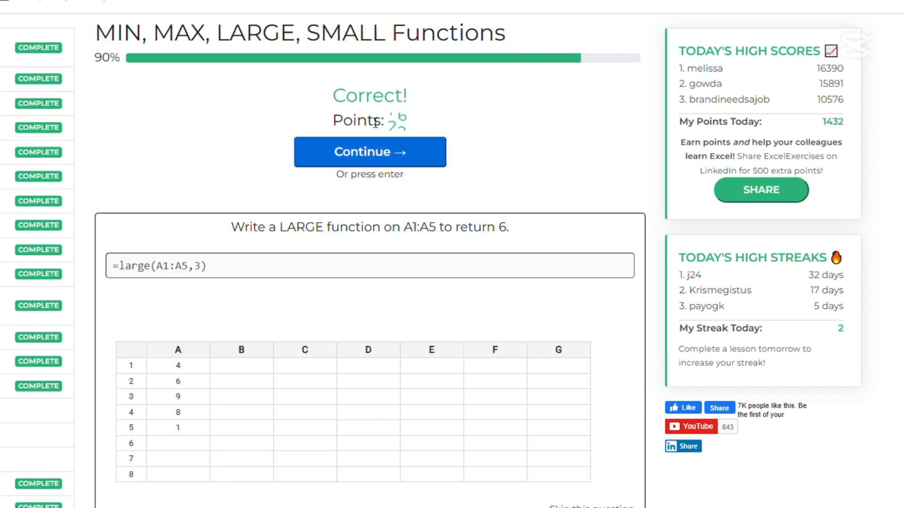
{"action": "left_click", "coordinate": [382, 157]}
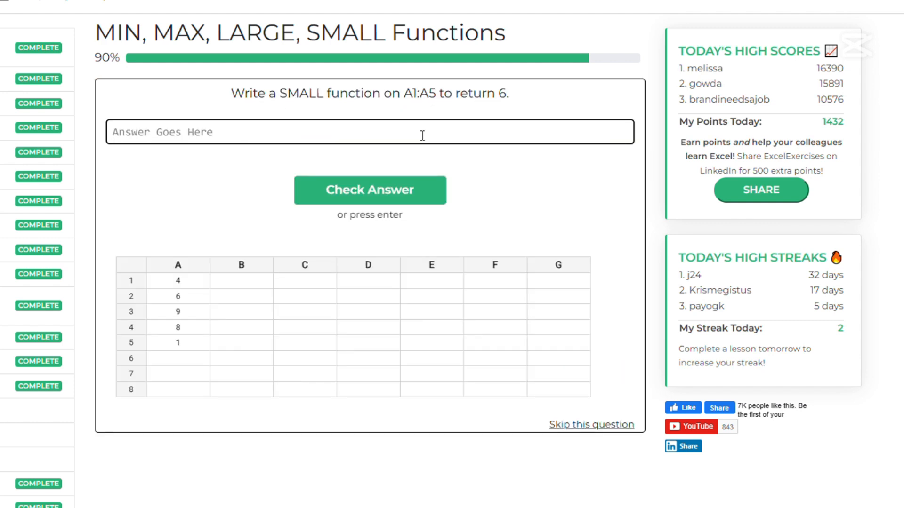
Write =small(A1:A5,3) as the SMALL function that returns 6, check it and finish the lesson.
{"action": "type", "text": "="}
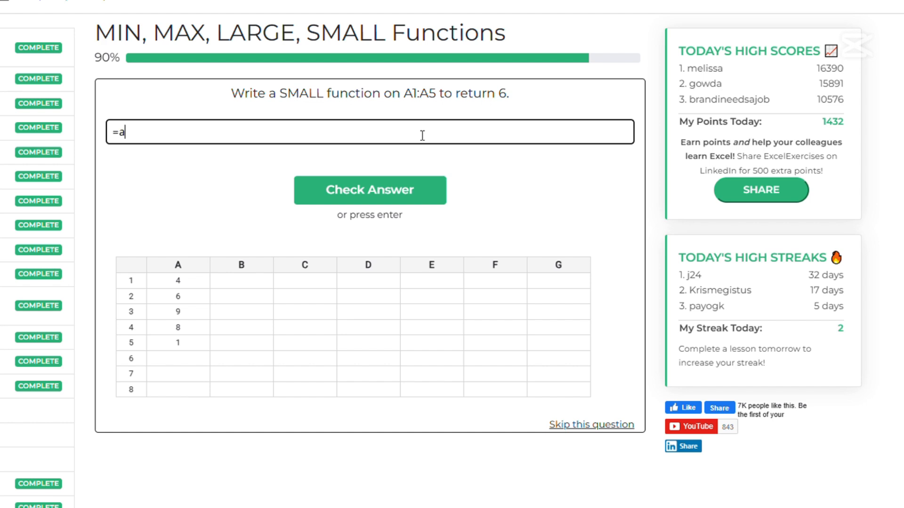
{"action": "type", "text": "small"}
{"action": "type", "text": "()"}
{"action": "type", "text": "A1:A"}
{"action": "type", "text": "5"}
{"action": "type", "text": ",)"}
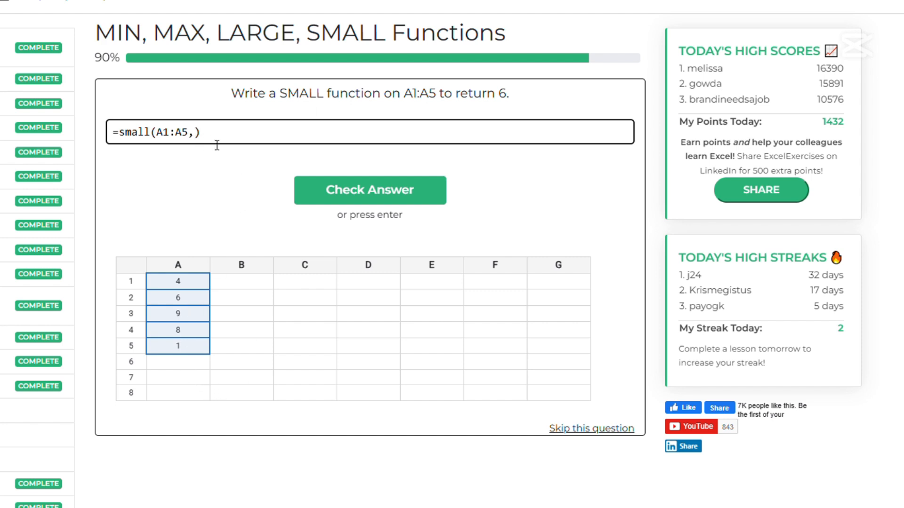
{"action": "type", "text": "3"}
{"action": "left_click", "coordinate": [389, 194]}
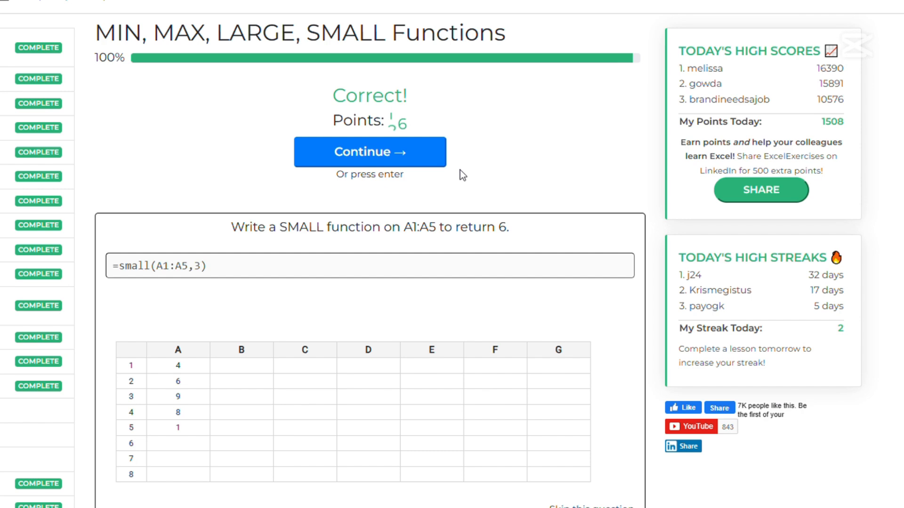
{"action": "left_click", "coordinate": [392, 160]}
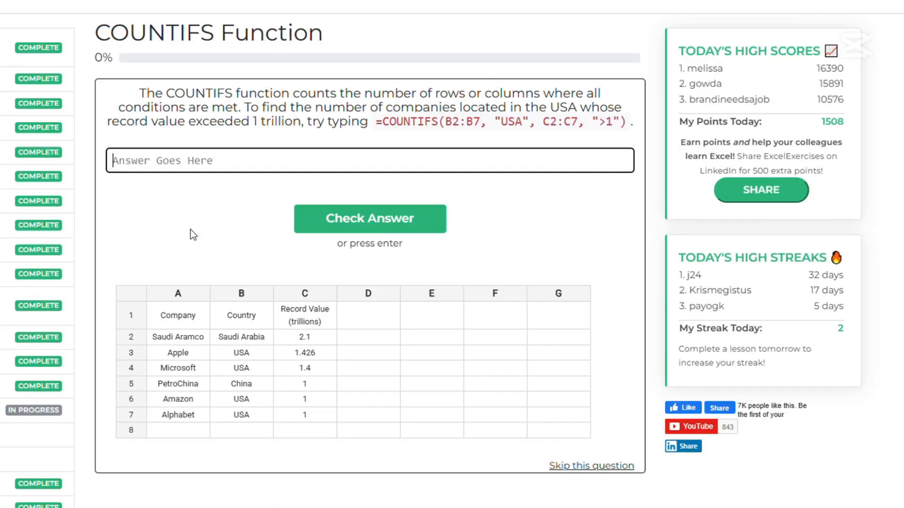
Open the MIN, MAX, LARGE, SMALL Practice lesson and enter the question's =MIN(B:B) formula in cell F2 of its spreadsheet.
{"action": "scroll", "coordinate": [75, 235], "scroll_direction": "down", "scroll_amount": 10}
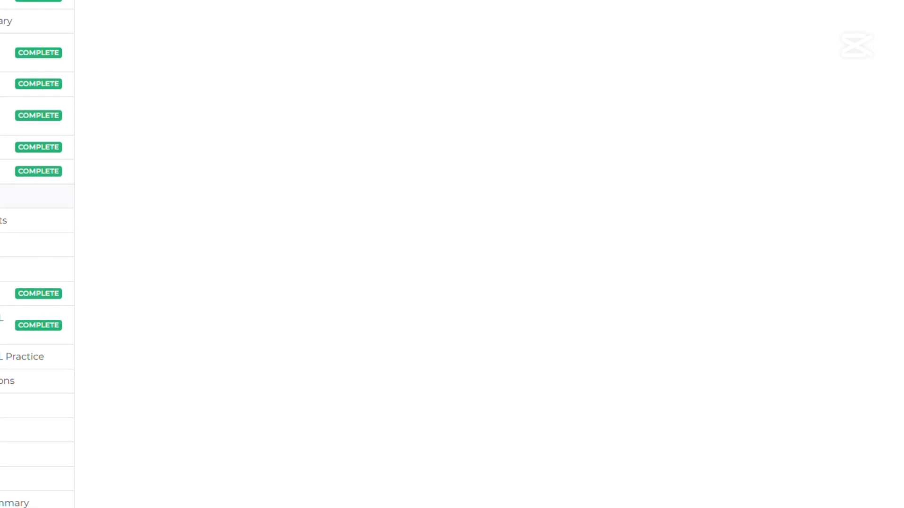
{"action": "left_click", "coordinate": [20, 354]}
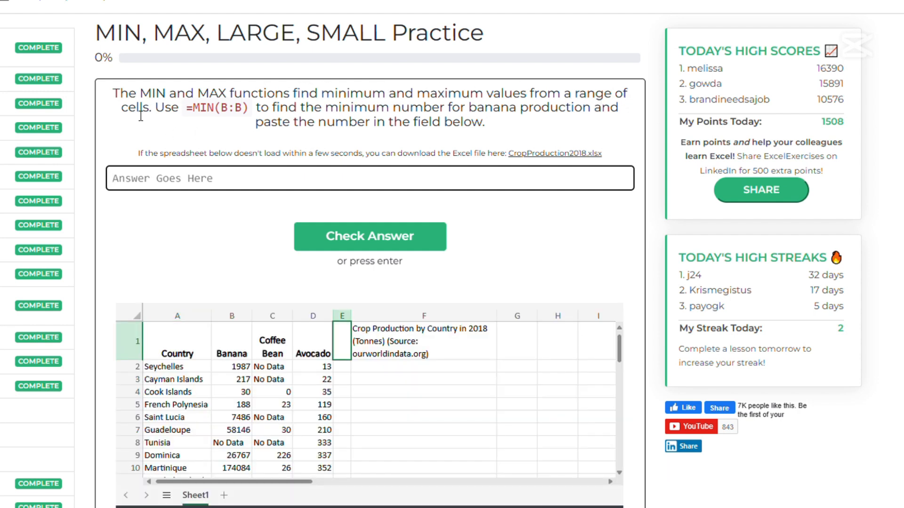
{"action": "left_click_drag", "start_coordinate": [186, 109], "coordinate": [251, 113]}
{"action": "key", "text": "ctrl+c"}
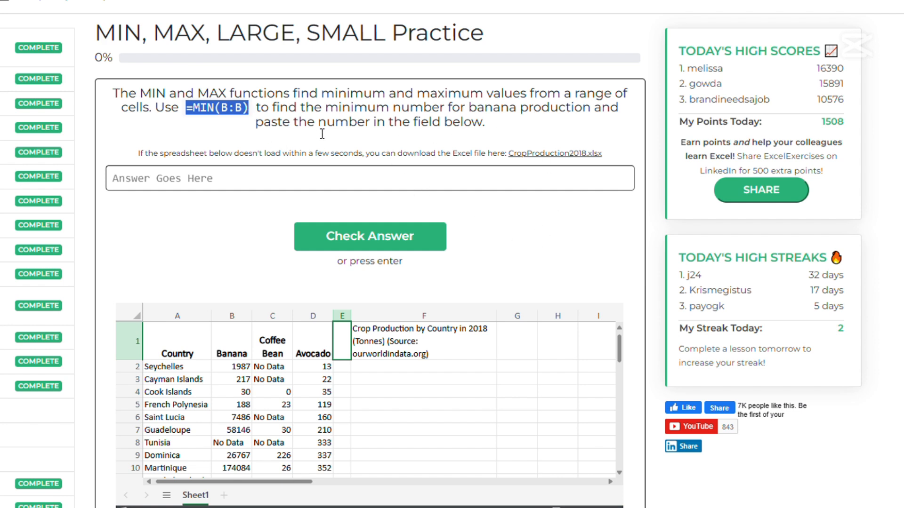
{"action": "double_click", "coordinate": [426, 372]}
{"action": "key", "text": "ctrl+v"}
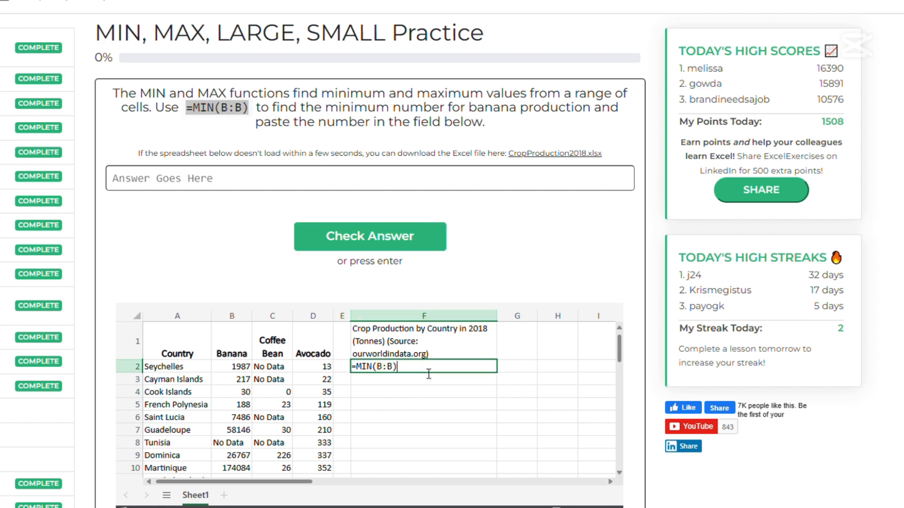
{"action": "key", "text": "Return"}
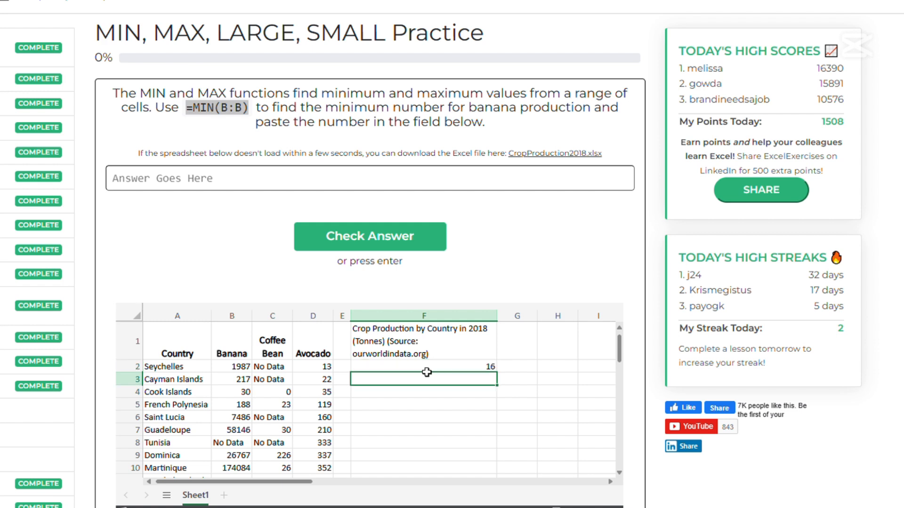
{"action": "left_click", "coordinate": [247, 326]}
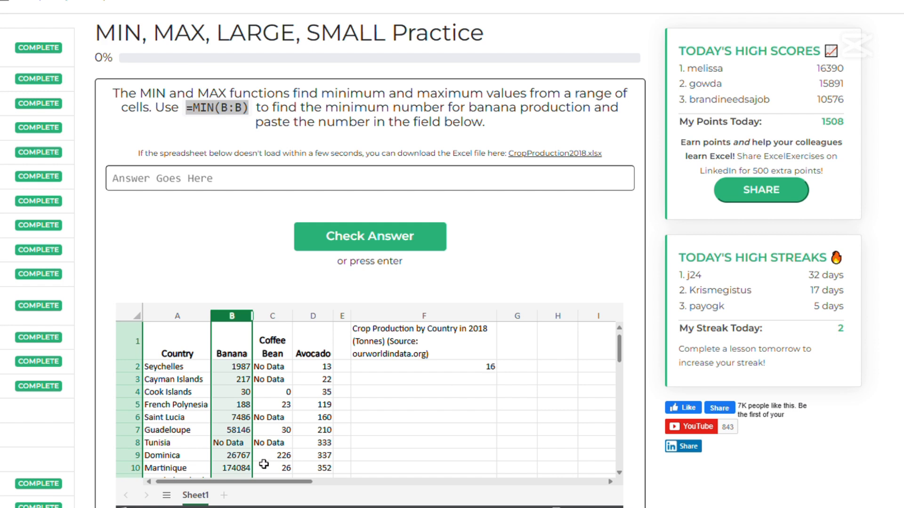
{"action": "left_click", "coordinate": [246, 446]}
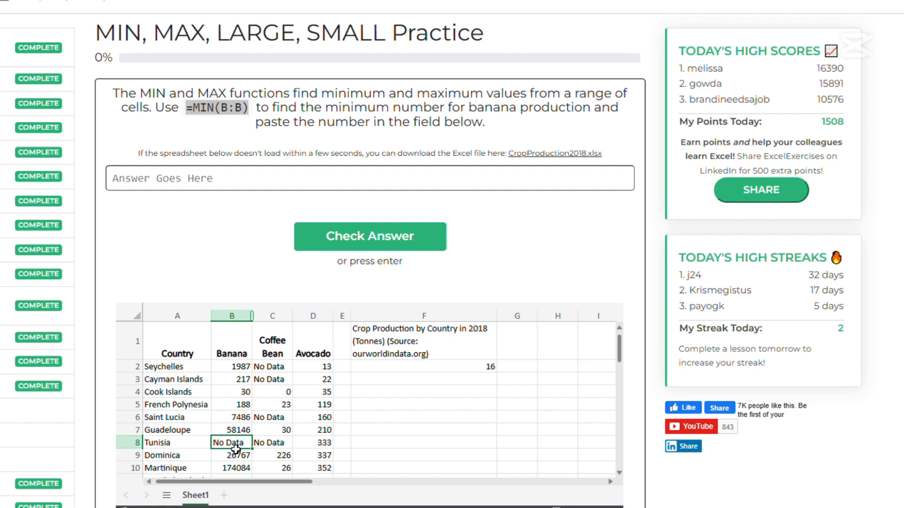
{"action": "left_click", "coordinate": [440, 370]}
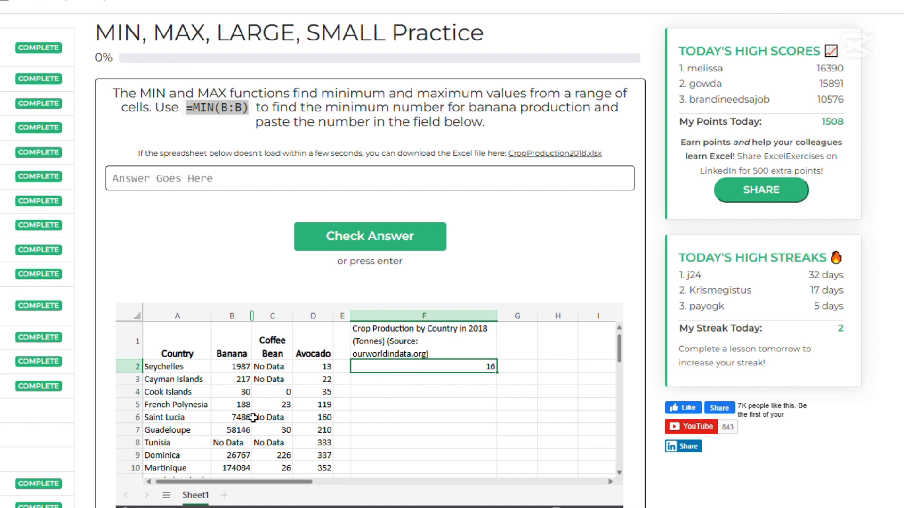
{"action": "left_click", "coordinate": [447, 382]}
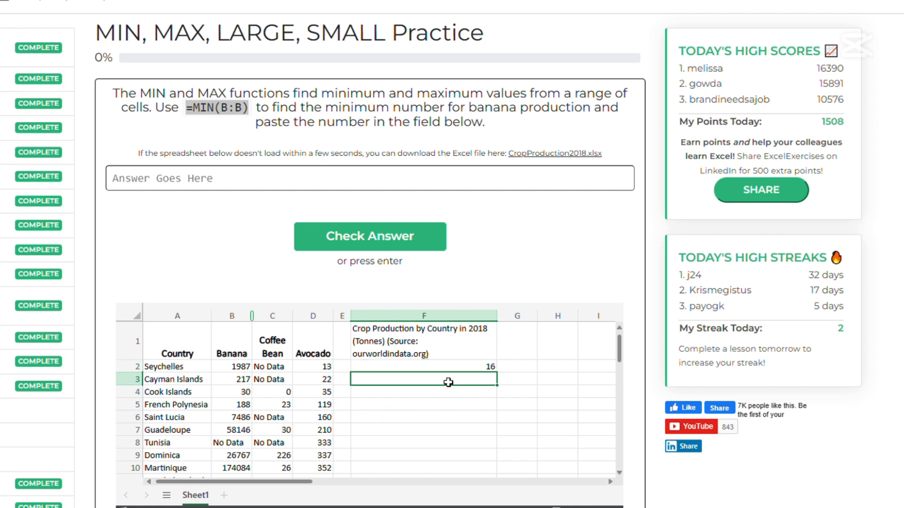
{"action": "left_click", "coordinate": [451, 370]}
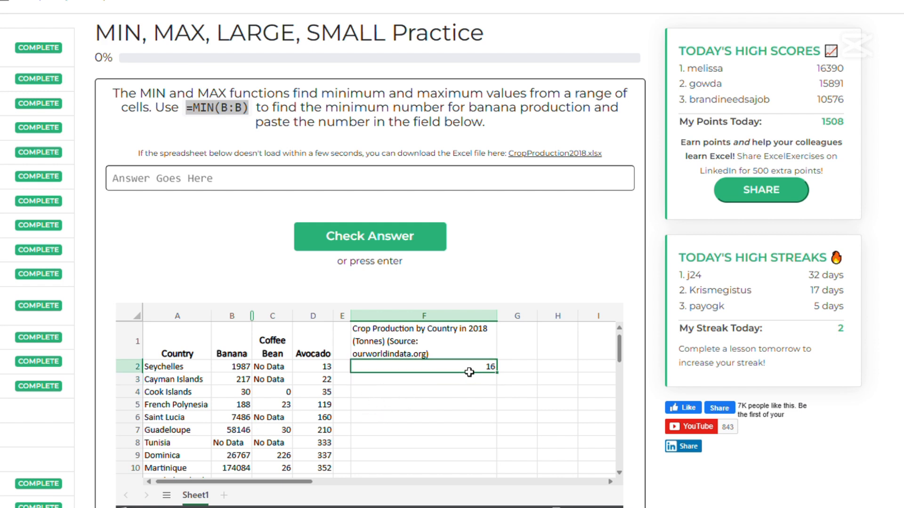
Answer 16 for the minimum banana production, check it and continue.
{"action": "left_click", "coordinate": [276, 183]}
{"action": "type", "text": "16"}
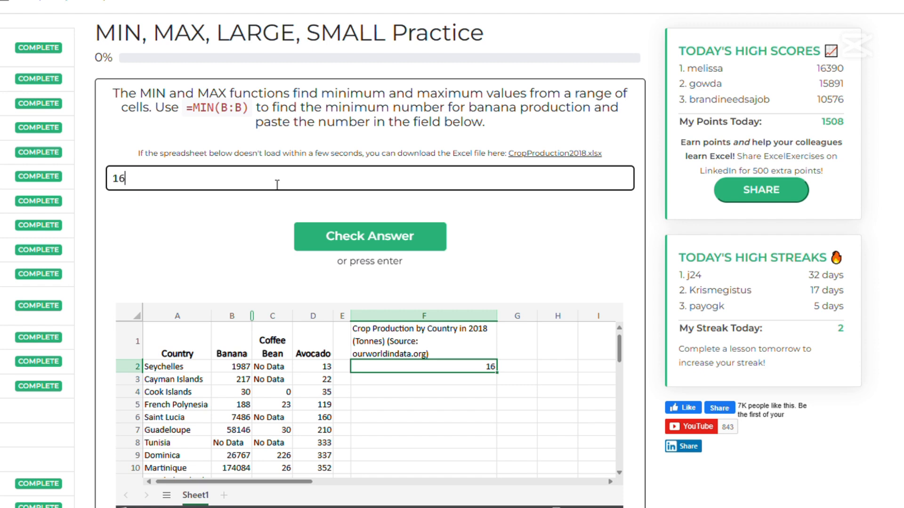
{"action": "left_click", "coordinate": [362, 216]}
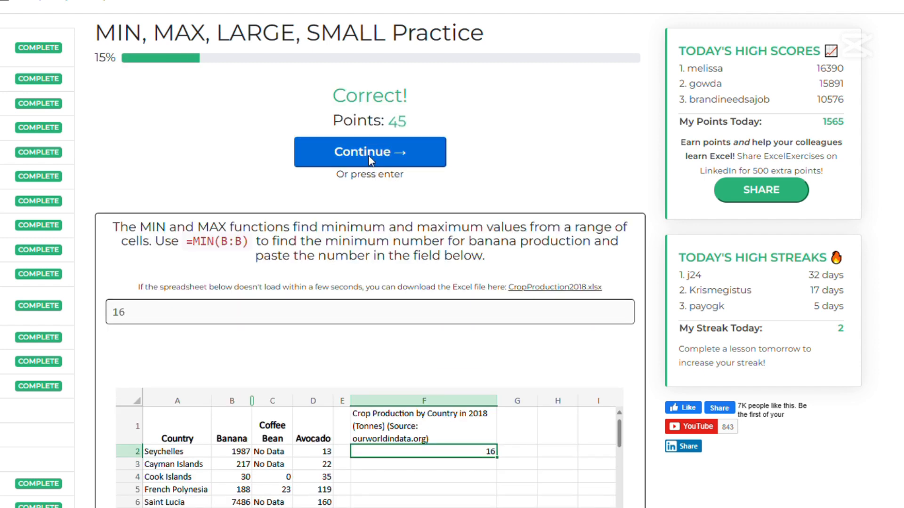
{"action": "left_click", "coordinate": [369, 157]}
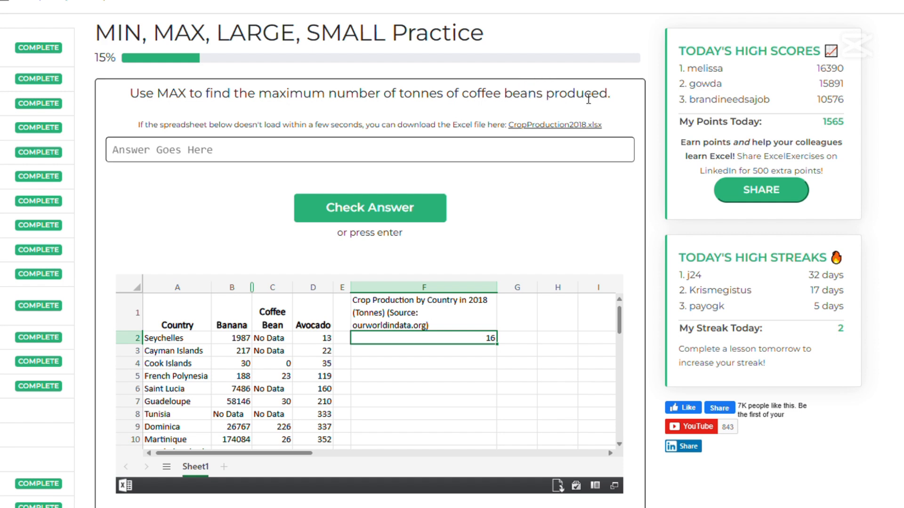
Enter =max(C:C) in cell F3 to find the maximum coffee bean production.
{"action": "left_click", "coordinate": [468, 351]}
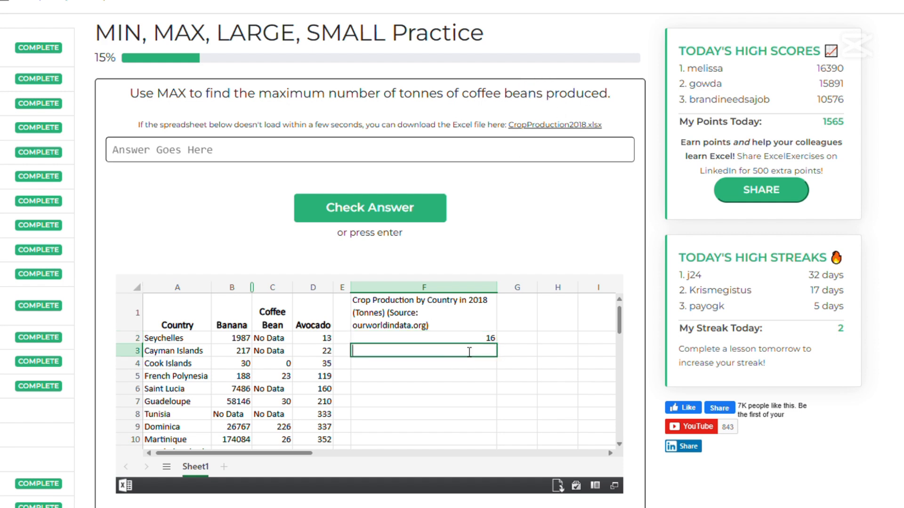
{"action": "type", "text": "=MIN(B:B)"}
{"action": "double_click", "coordinate": [363, 351]}
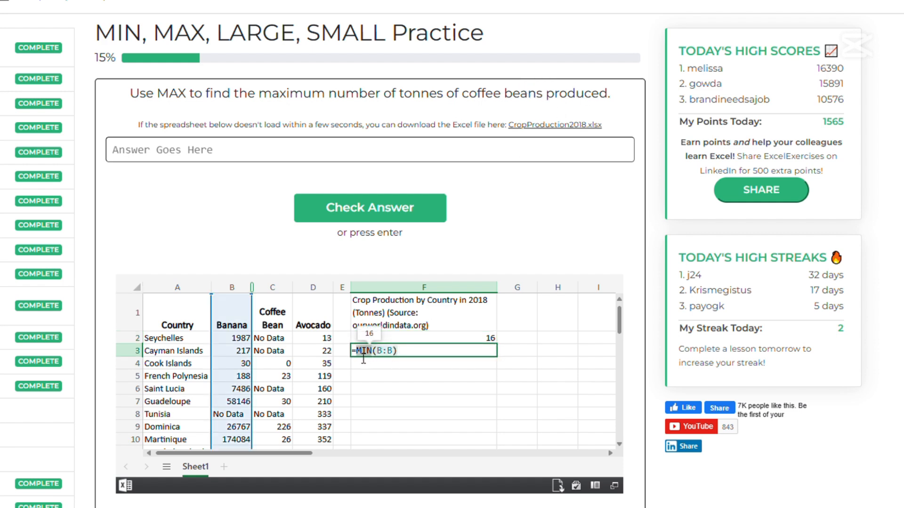
{"action": "type", "text": "max"}
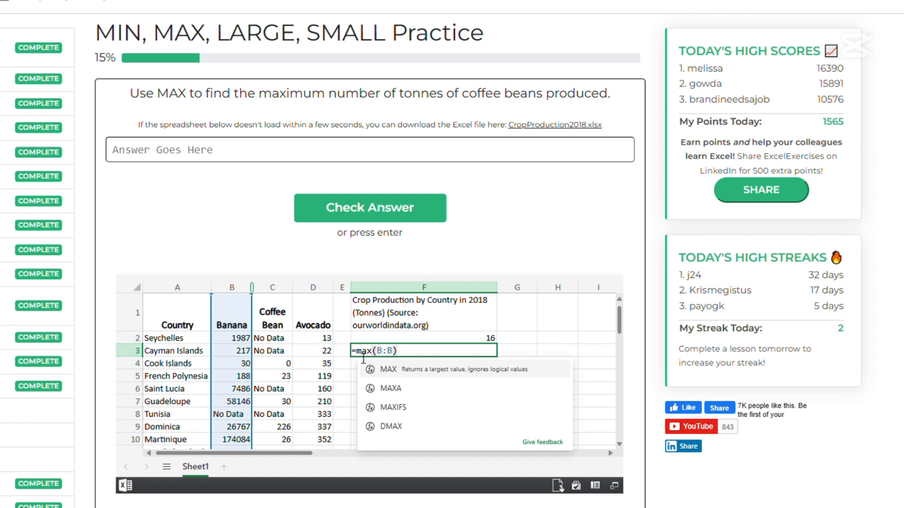
{"action": "left_click", "coordinate": [376, 355]}
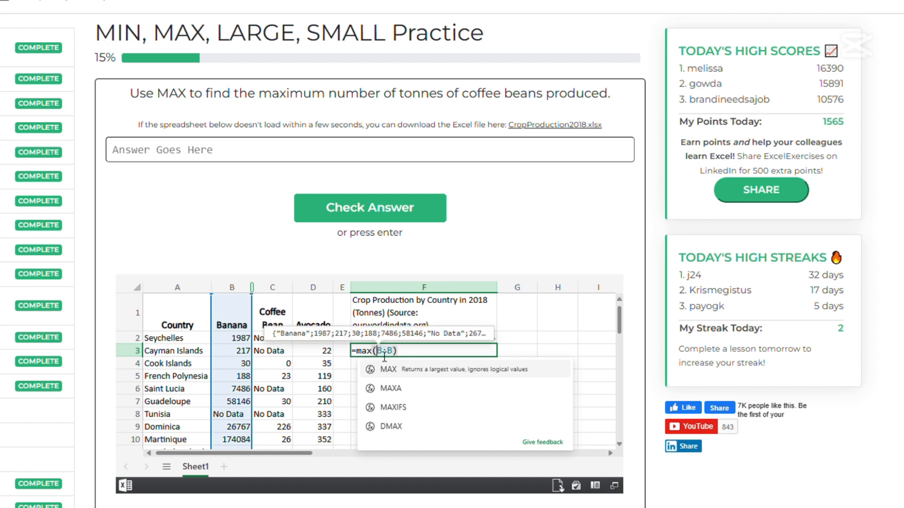
{"action": "type", "text": "C"}
{"action": "left_click_drag", "start_coordinate": [387, 354], "coordinate": [393, 354]}
{"action": "type", "text": "C"}
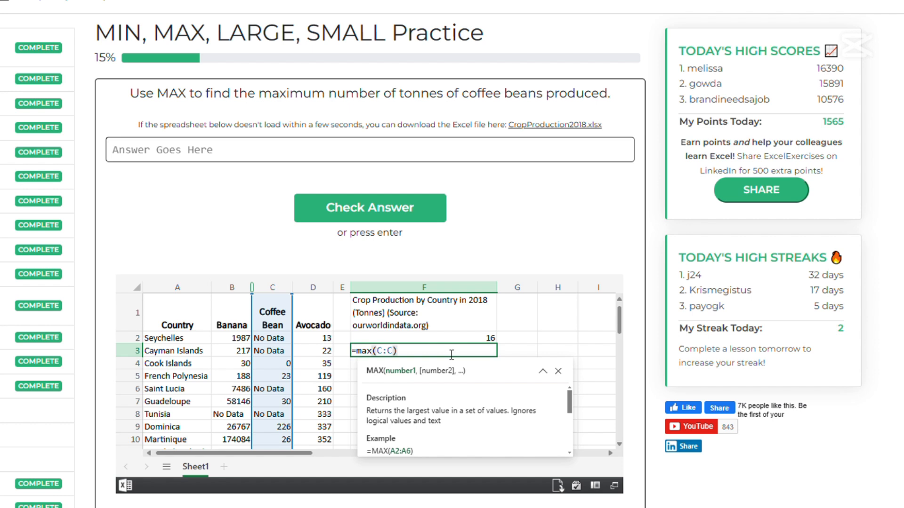
{"action": "key", "text": "Return"}
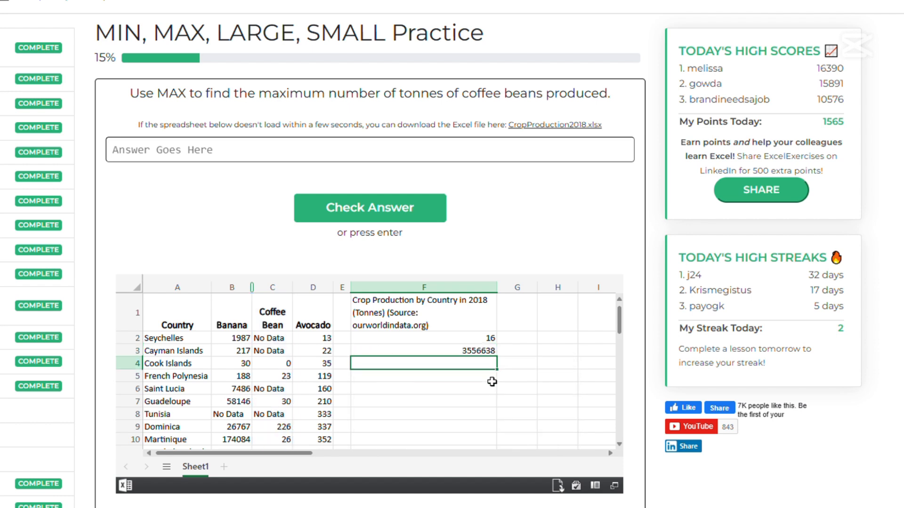
Copy the result 3556638 from F3 into the answer field, check it and continue to the following question.
{"action": "left_click", "coordinate": [480, 354]}
{"action": "key", "text": "ctrl+c"}
{"action": "left_click", "coordinate": [207, 150]}
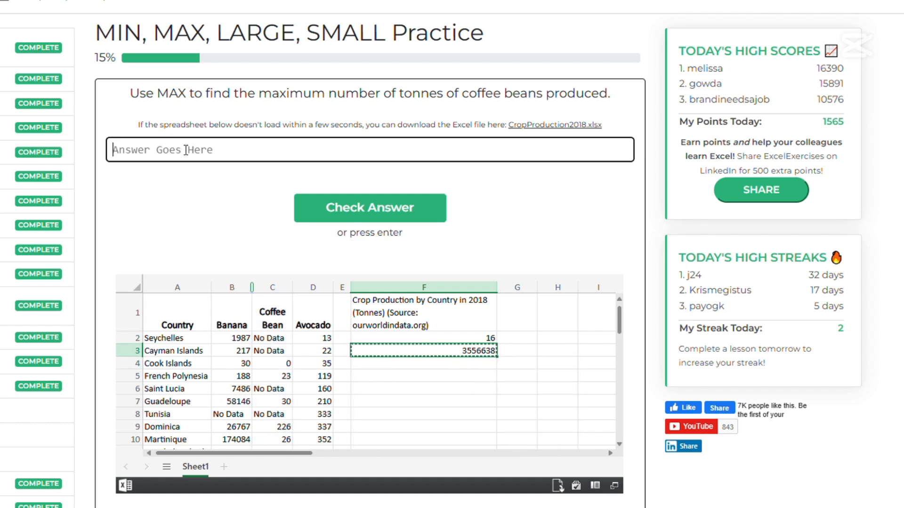
{"action": "key", "text": "ctrl+v"}
{"action": "left_click", "coordinate": [382, 208]}
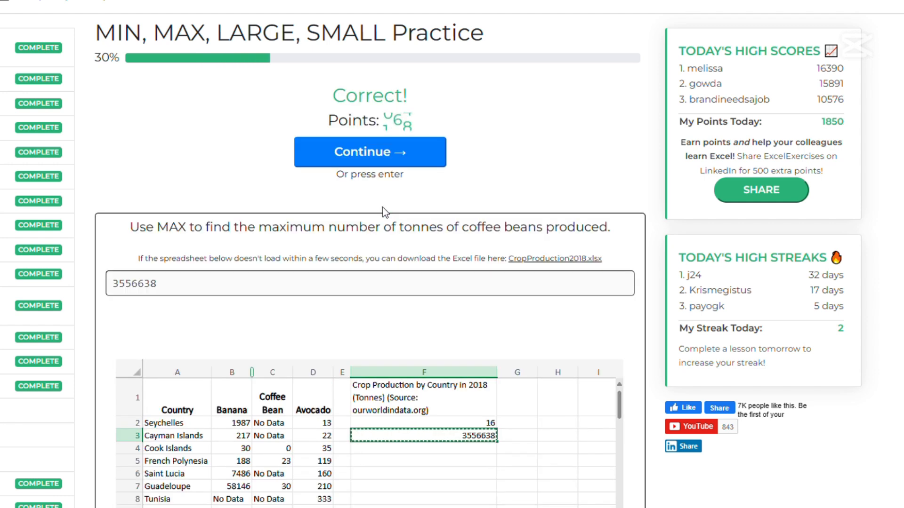
{"action": "left_click", "coordinate": [365, 149]}
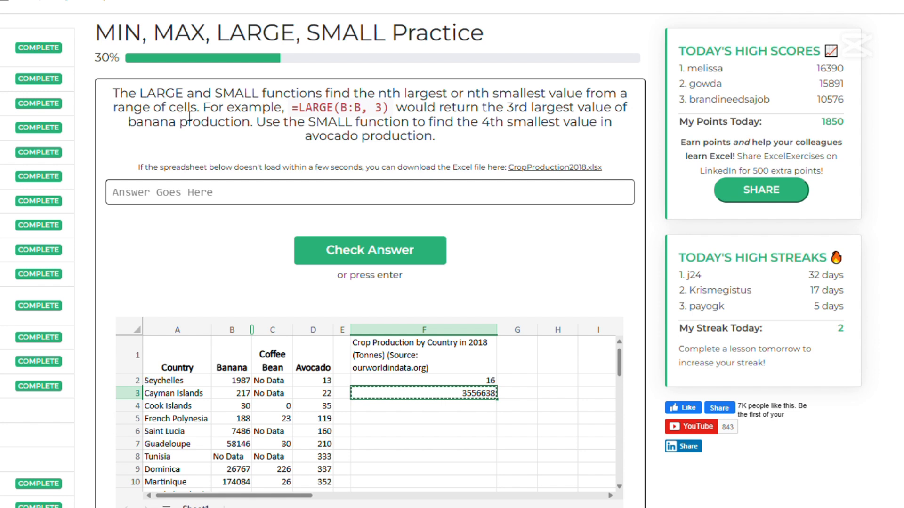
Copy the example formula =LARGE(B:B, 3) from the question text and enter it in cell F4.
{"action": "left_click_drag", "start_coordinate": [291, 109], "coordinate": [393, 116]}
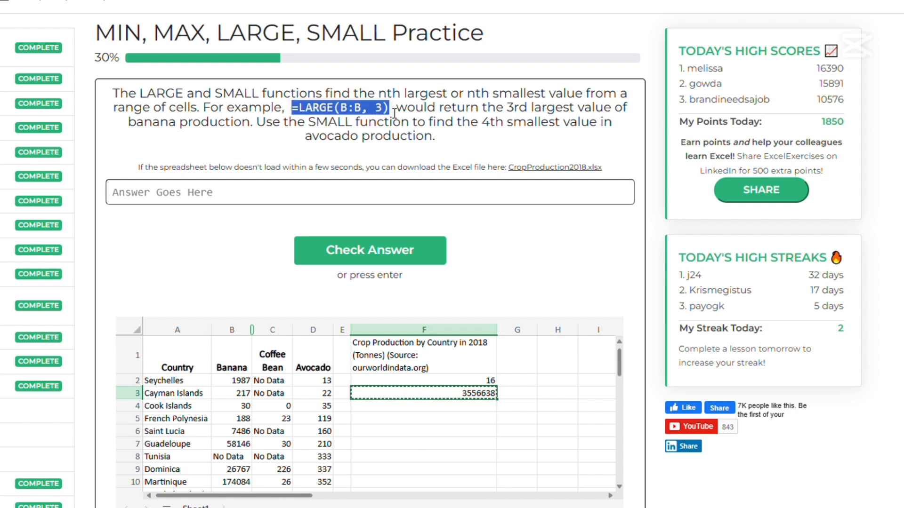
{"action": "left_click", "coordinate": [466, 408]}
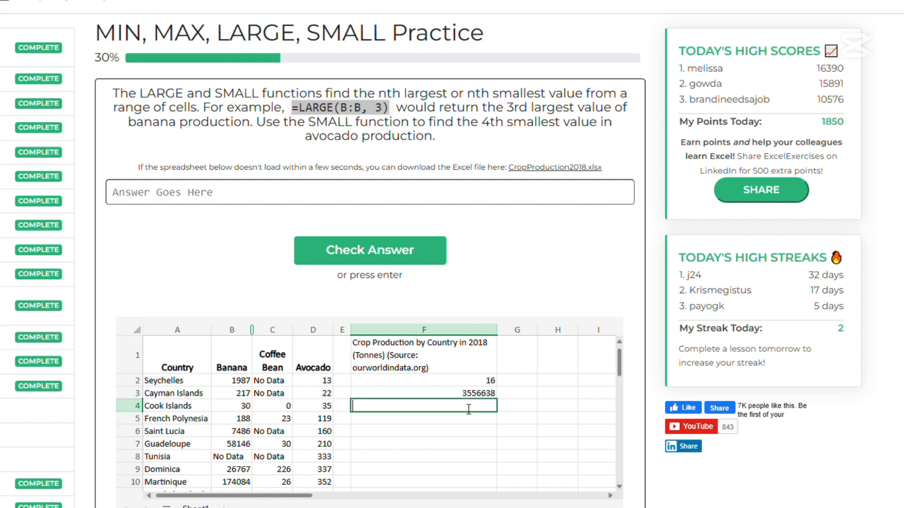
{"action": "key", "text": "ctrl+v"}
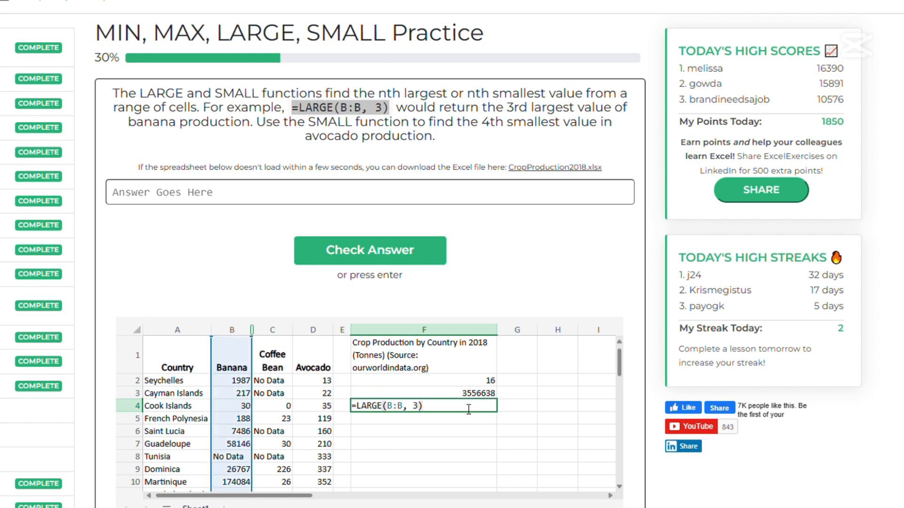
{"action": "key", "text": "Return"}
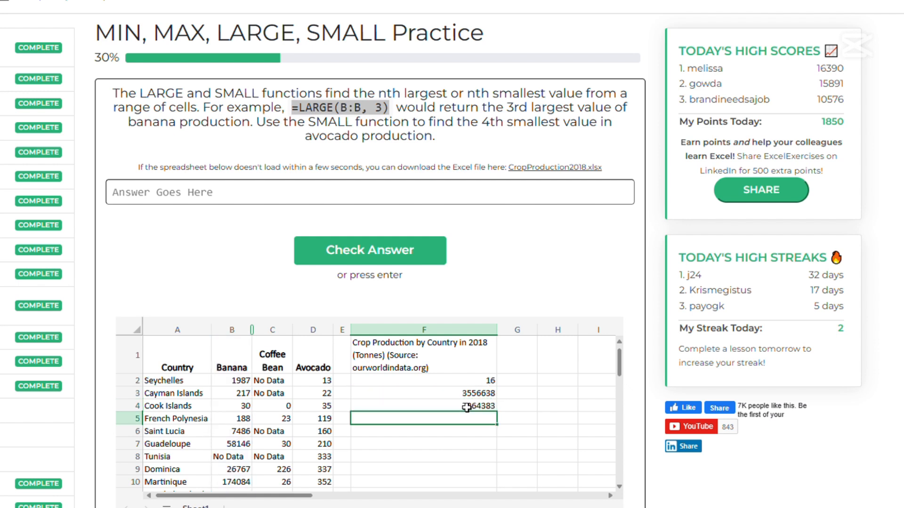
Try F4's result 7264383 as the answer for the 4th smallest avocado production, check it and clear the answer field.
{"action": "left_click", "coordinate": [492, 408]}
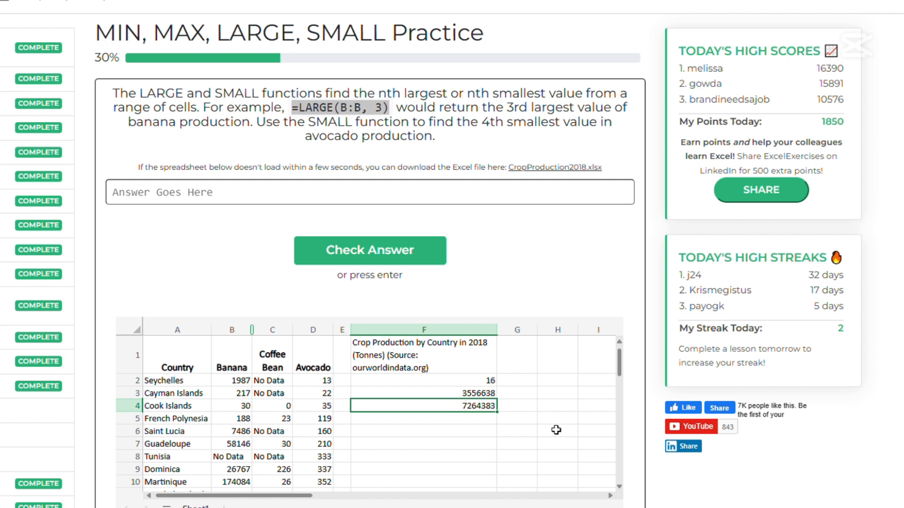
{"action": "left_click", "coordinate": [278, 202]}
{"action": "key", "text": "ctrl+v"}
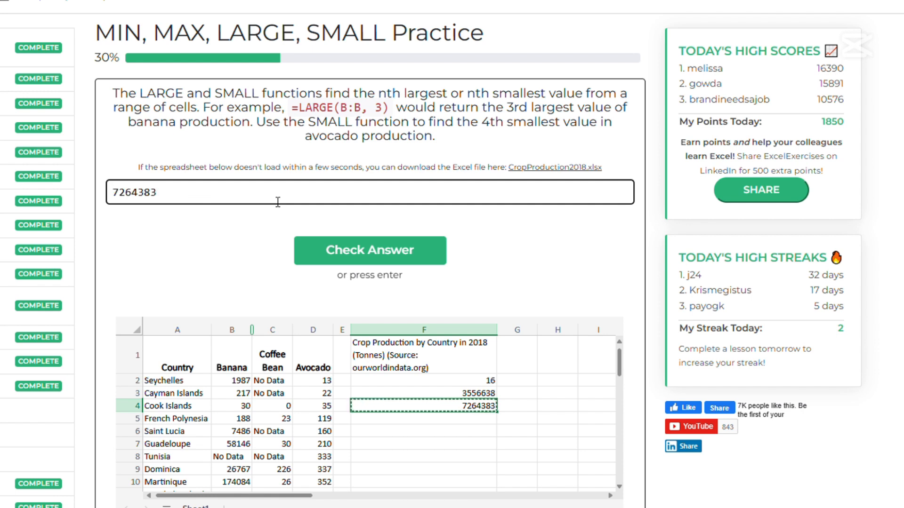
{"action": "key", "text": "Return"}
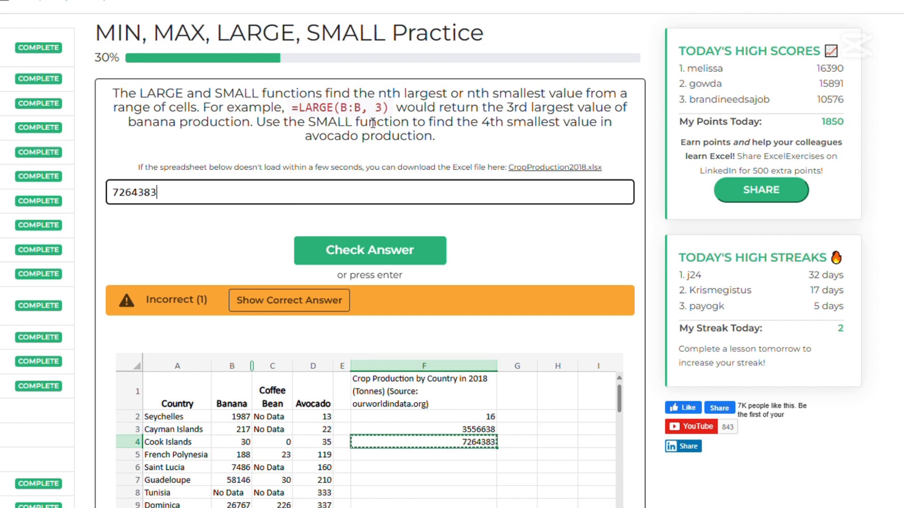
{"action": "double_click", "coordinate": [256, 195]}
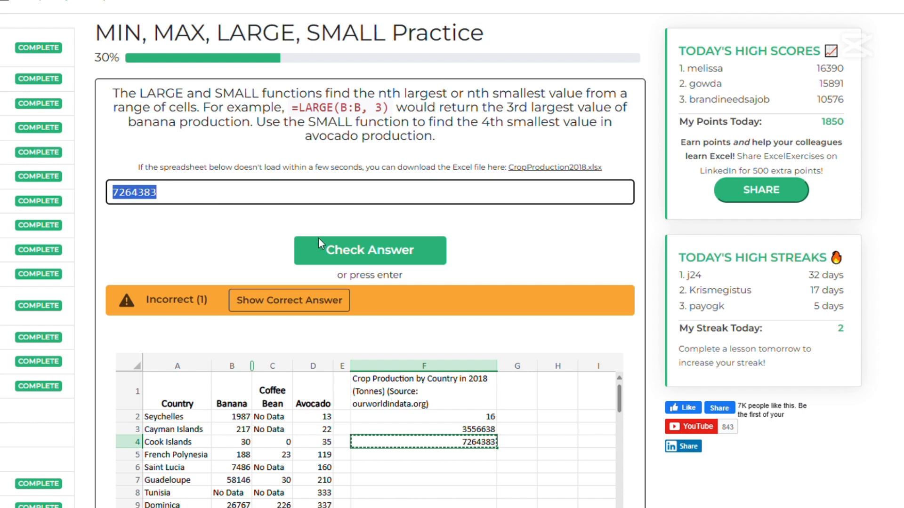
{"action": "key", "text": "BackSpace"}
Change the formula in cell F4 to =small(D:D, 4) for the 4th smallest avocado production.
{"action": "left_click", "coordinate": [490, 494]}
{"action": "double_click", "coordinate": [474, 445]}
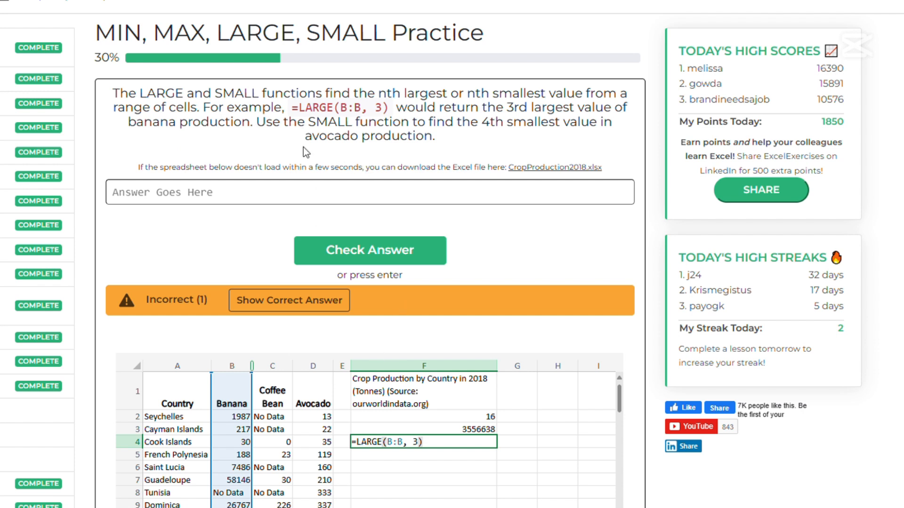
{"action": "double_click", "coordinate": [364, 445]}
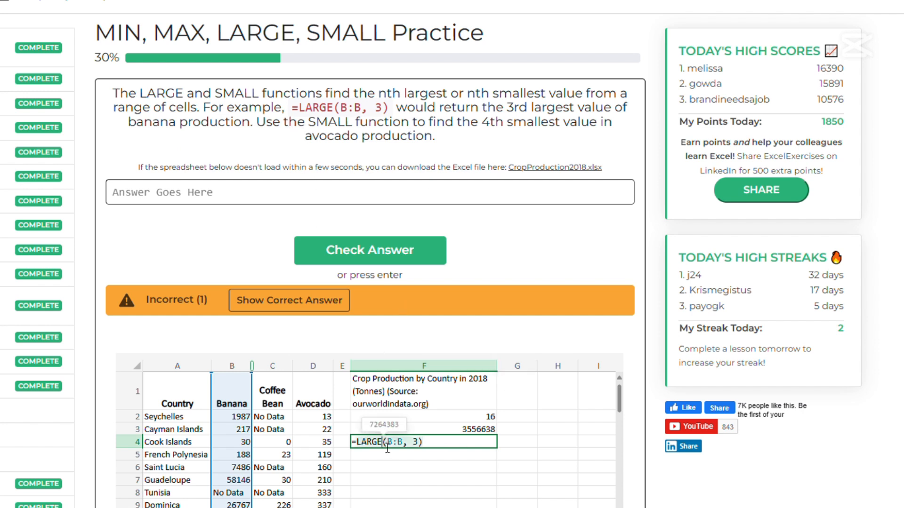
{"action": "type", "text": "sm"}
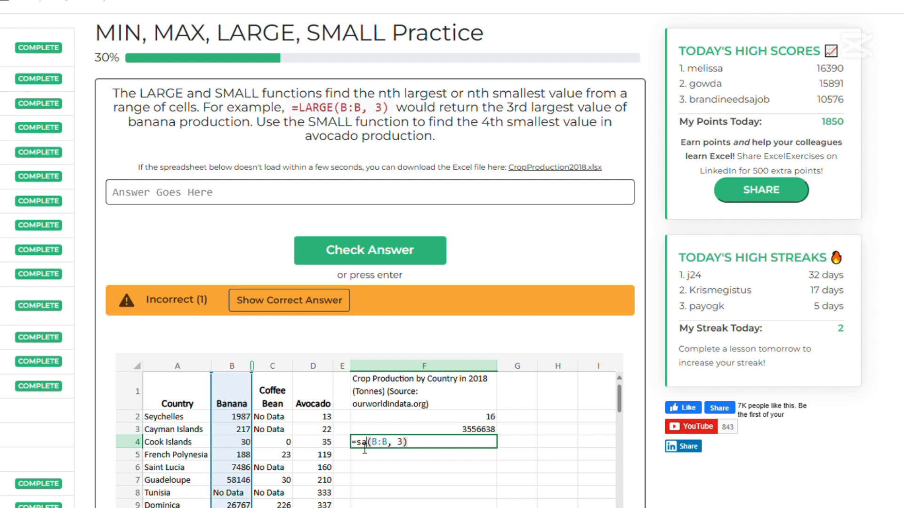
{"action": "type", "text": "all"}
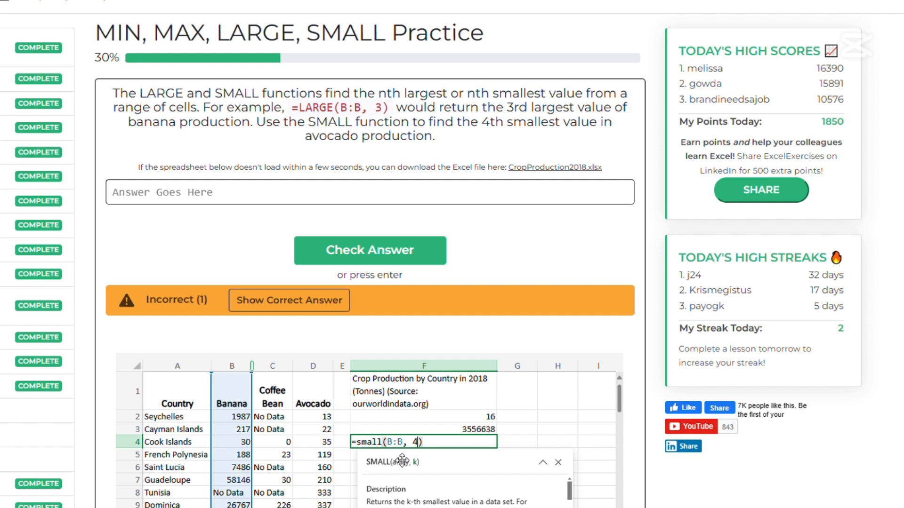
{"action": "left_click_drag", "start_coordinate": [387, 444], "coordinate": [393, 451]}
{"action": "type", "text": "D:"}
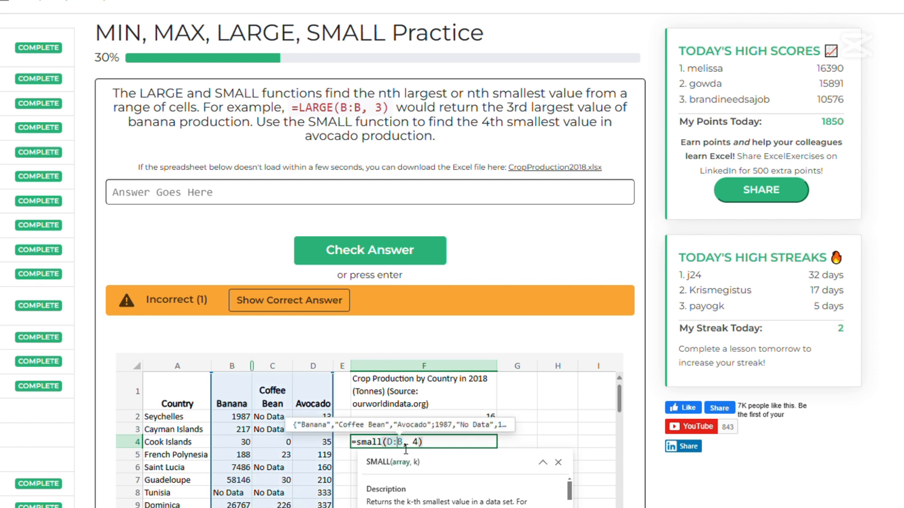
{"action": "type", "text": "D"}
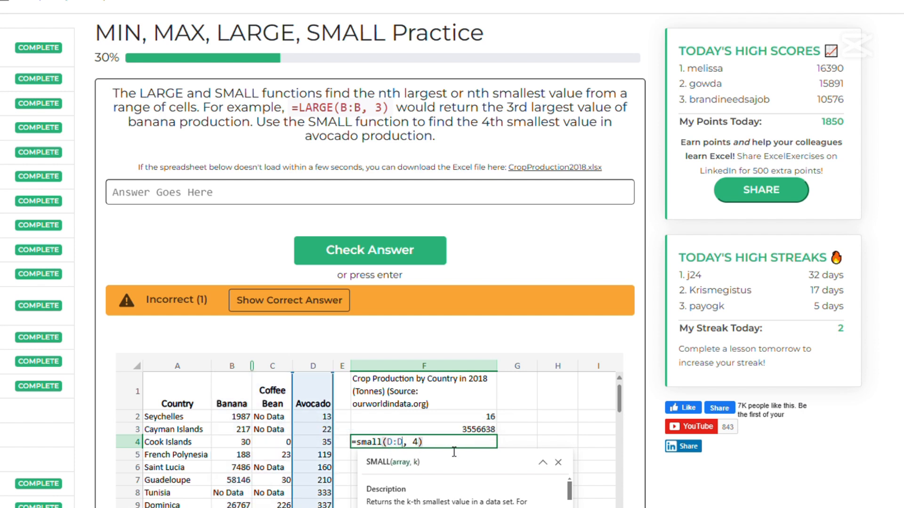
{"action": "key", "text": "Return"}
Copy the result 119 from F4 into the answer field.
{"action": "left_click", "coordinate": [474, 445]}
{"action": "key", "text": "ctrl+c"}
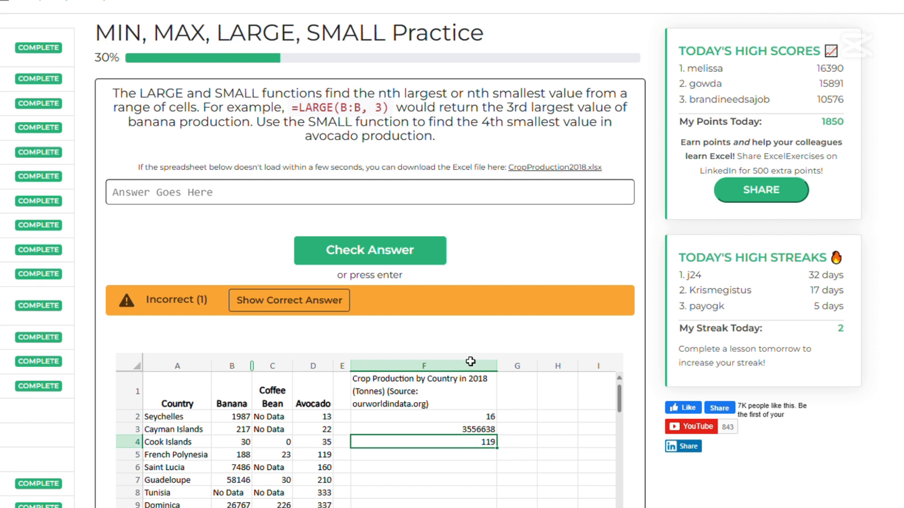
{"action": "left_click", "coordinate": [303, 199]}
{"action": "key", "text": "ctrl+v"}
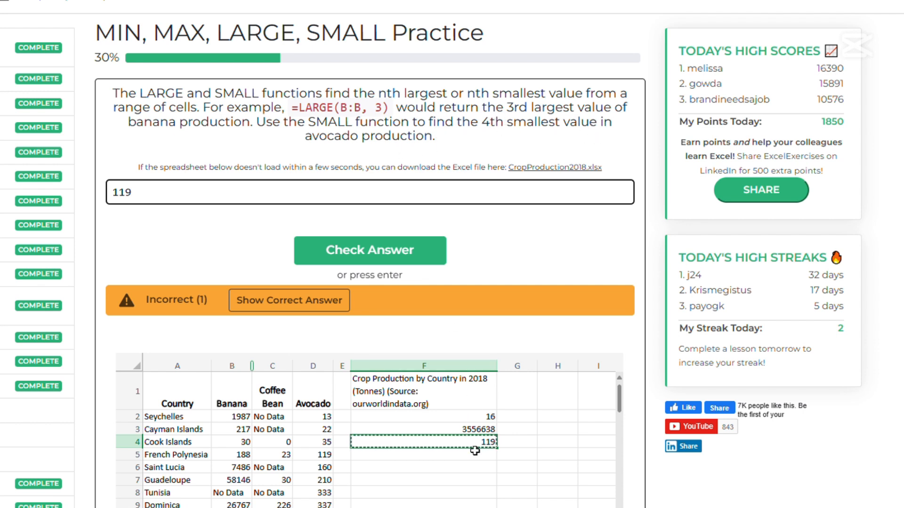
Open cell F4 to review its SMALL formula.
{"action": "left_click", "coordinate": [524, 444]}
{"action": "left_click", "coordinate": [488, 447]}
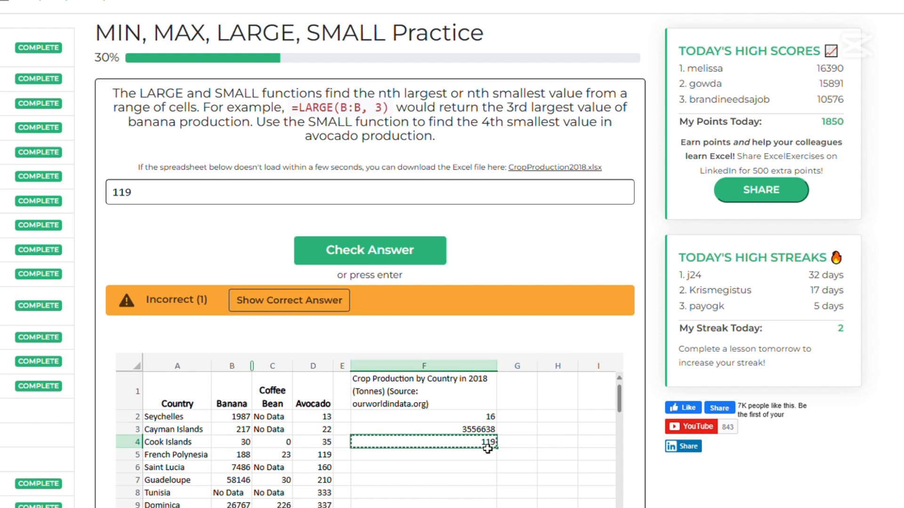
{"action": "double_click", "coordinate": [487, 447]}
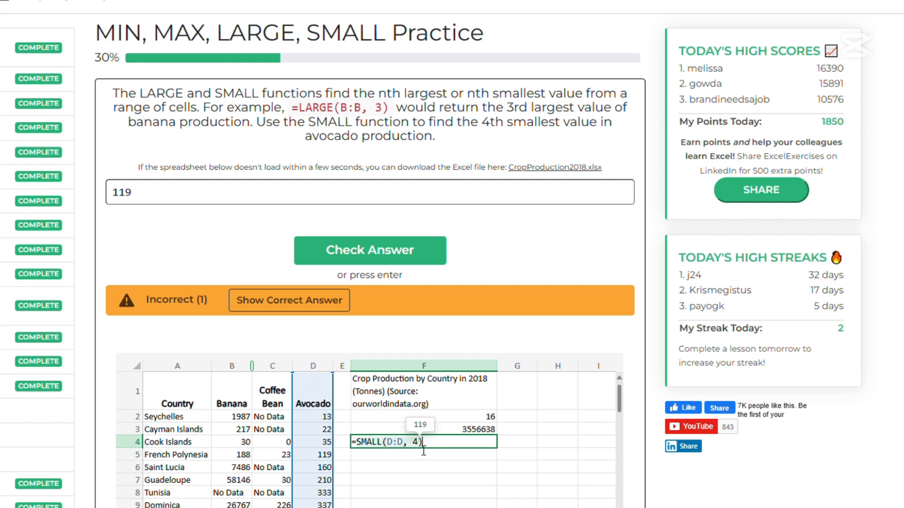
Close cell F4, submit 119 as the 4th smallest avocado production and continue to the next question.
{"action": "key", "text": "Return"}
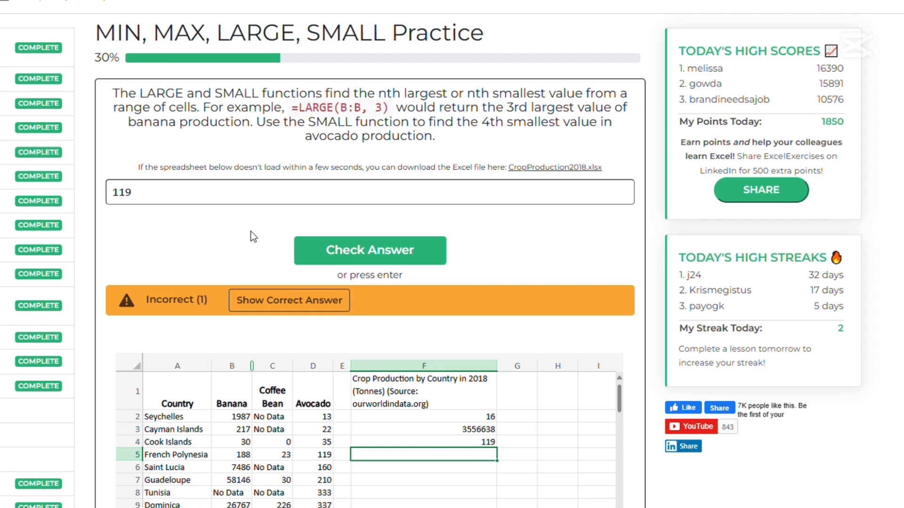
{"action": "left_click", "coordinate": [223, 197]}
{"action": "left_click", "coordinate": [351, 240]}
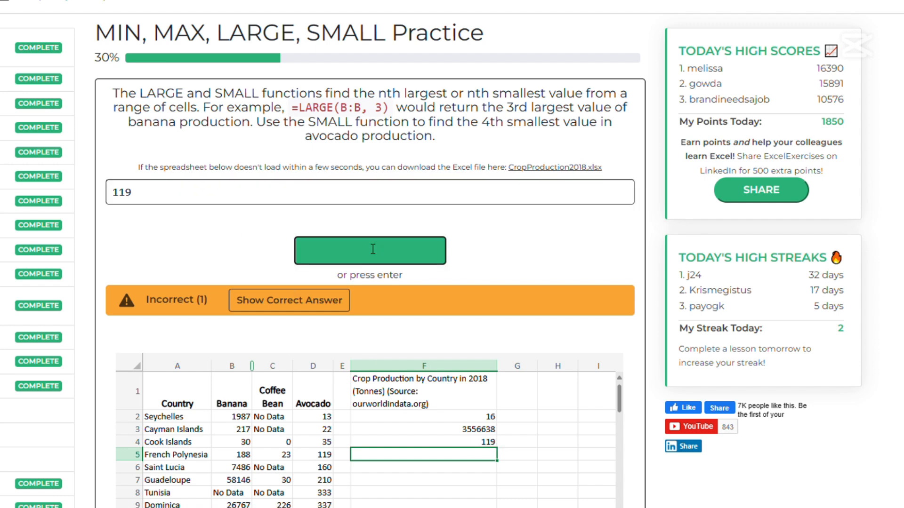
{"action": "left_click", "coordinate": [373, 153]}
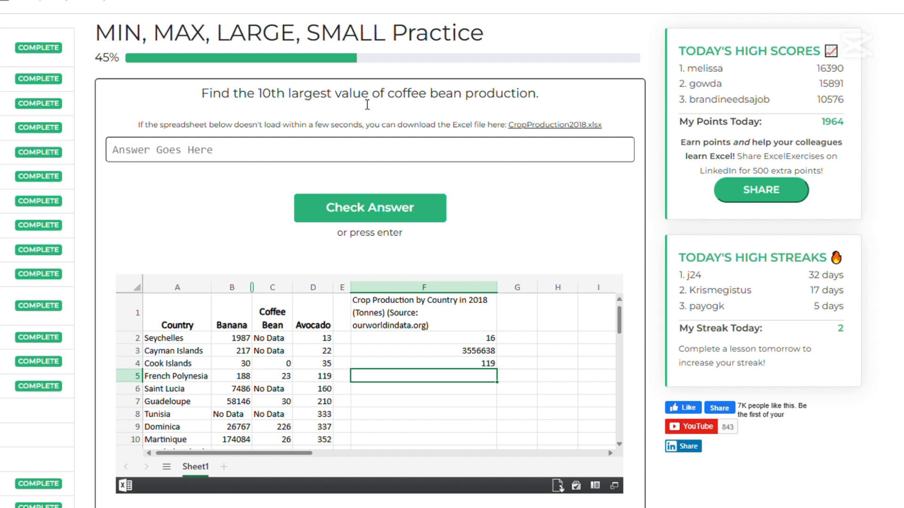
Copy the SMALL formula text from cell F4 into cell F5.
{"action": "double_click", "coordinate": [489, 365]}
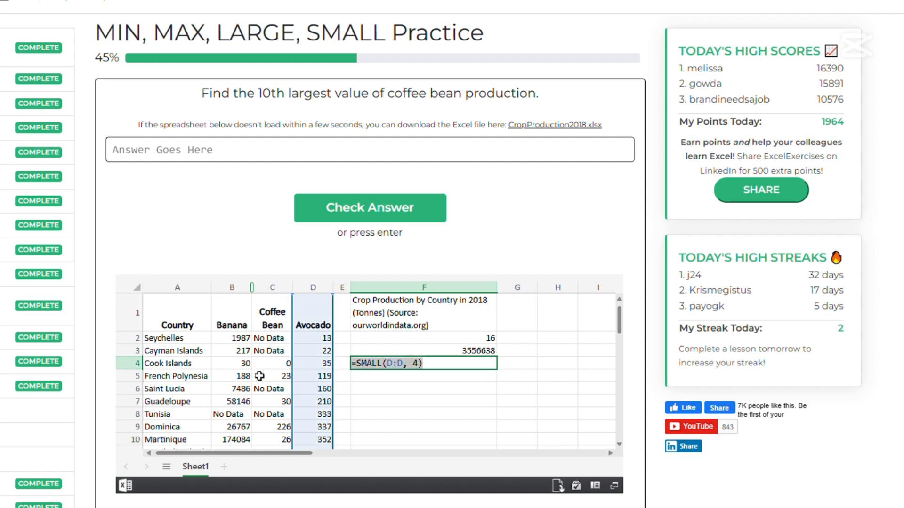
{"action": "key", "text": "Return"}
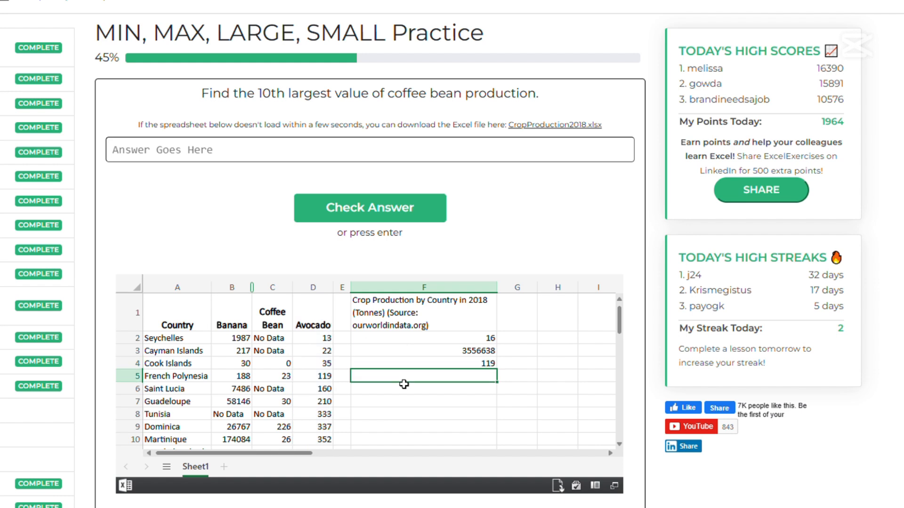
{"action": "double_click", "coordinate": [408, 381]}
{"action": "key", "text": "ctrl+v"}
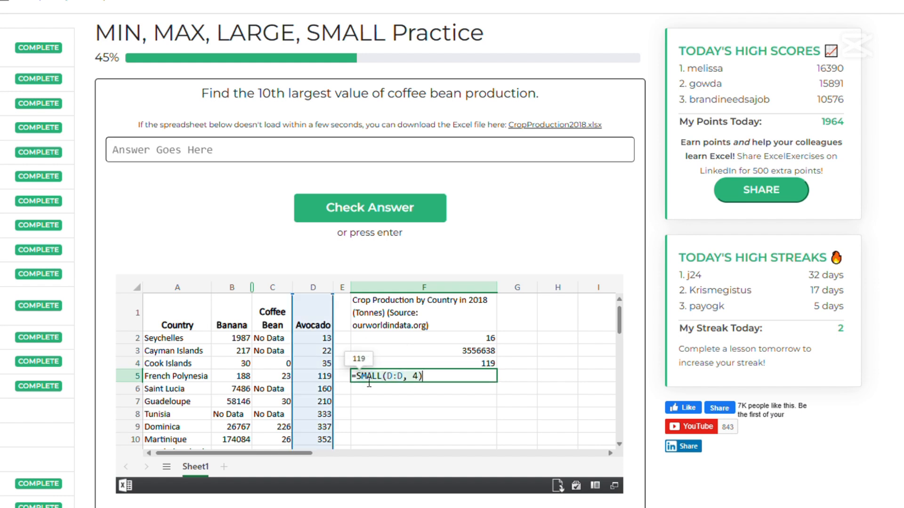
Change the formula in F5 to =large(C:C, 10) for the 10th largest coffee bean production.
{"action": "double_click", "coordinate": [369, 376]}
{"action": "type", "text": "large"}
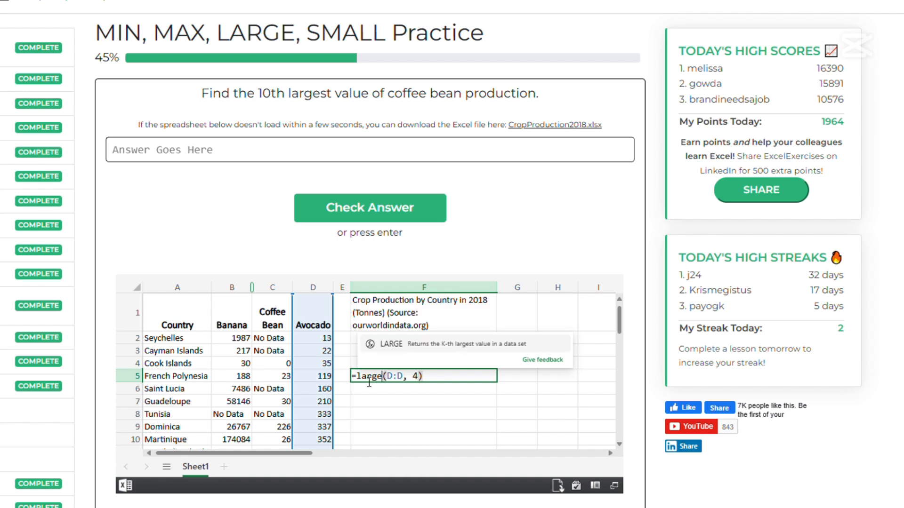
{"action": "left_click", "coordinate": [395, 378]}
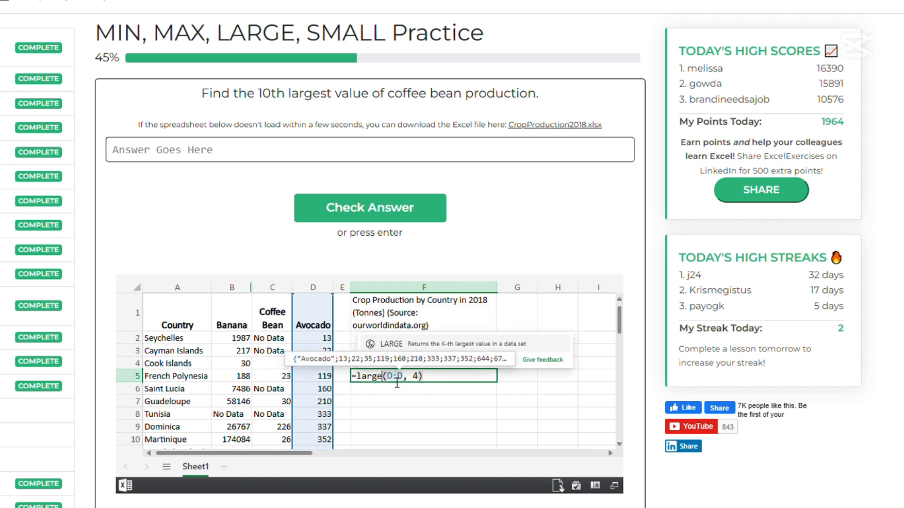
{"action": "type", "text": "C"}
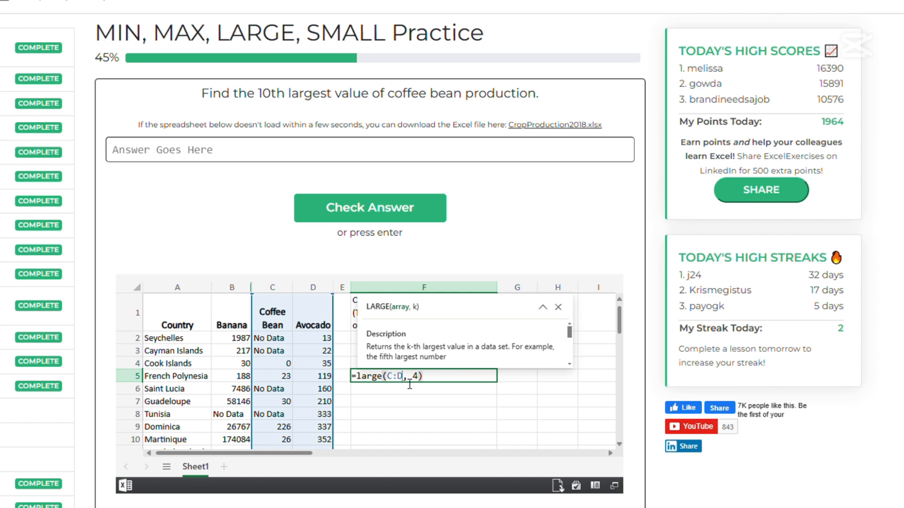
{"action": "double_click", "coordinate": [403, 378]}
{"action": "type", "text": "C, "}
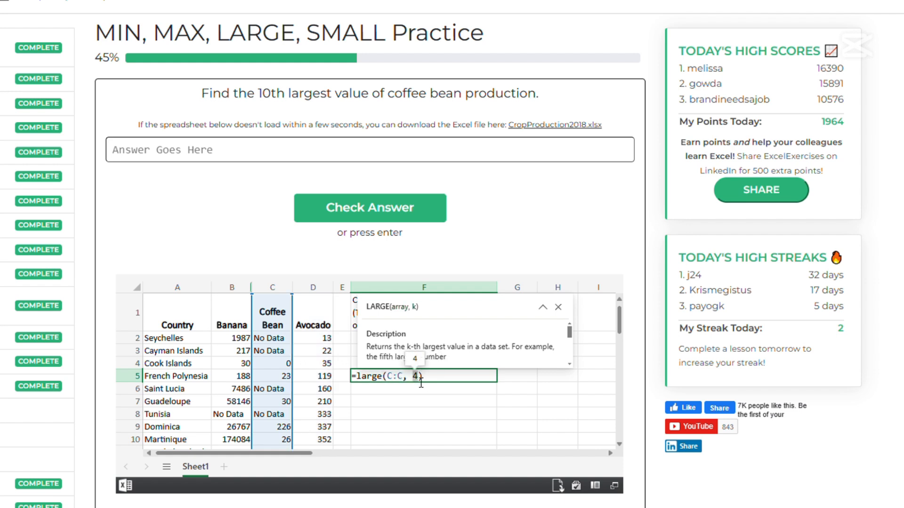
{"action": "type", "text": "10"}
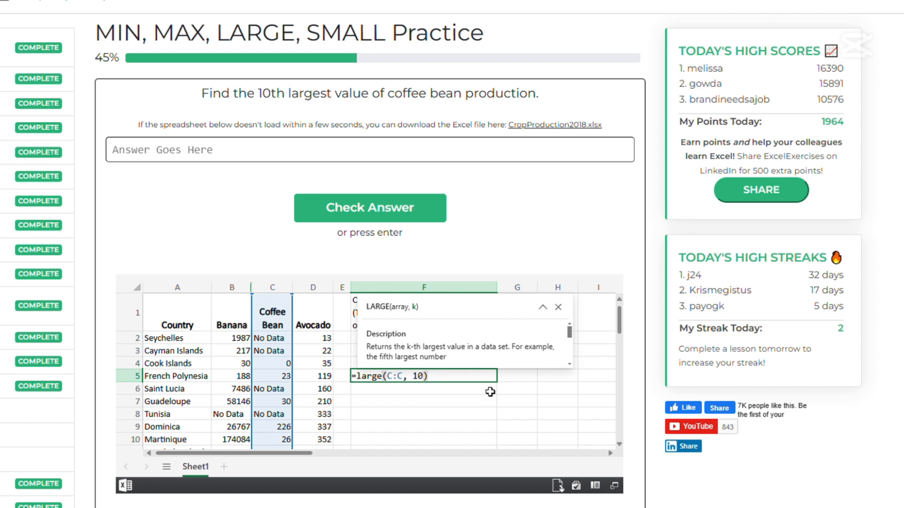
{"action": "key", "text": "Return"}
Copy F5's result 211200 into the answer field, submit it and continue to the next question.
{"action": "key", "text": "Up"}
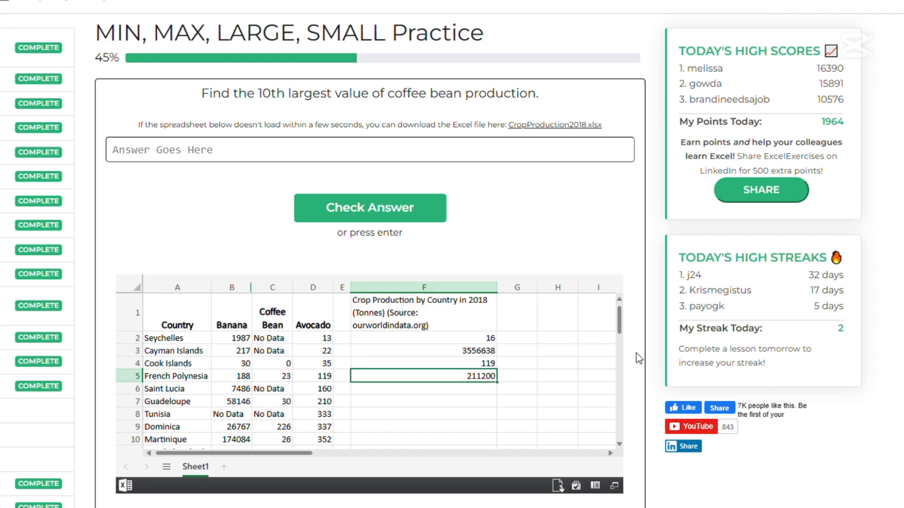
{"action": "key", "text": "ctrl+c"}
{"action": "left_click", "coordinate": [191, 150]}
{"action": "key", "text": "ctrl+v"}
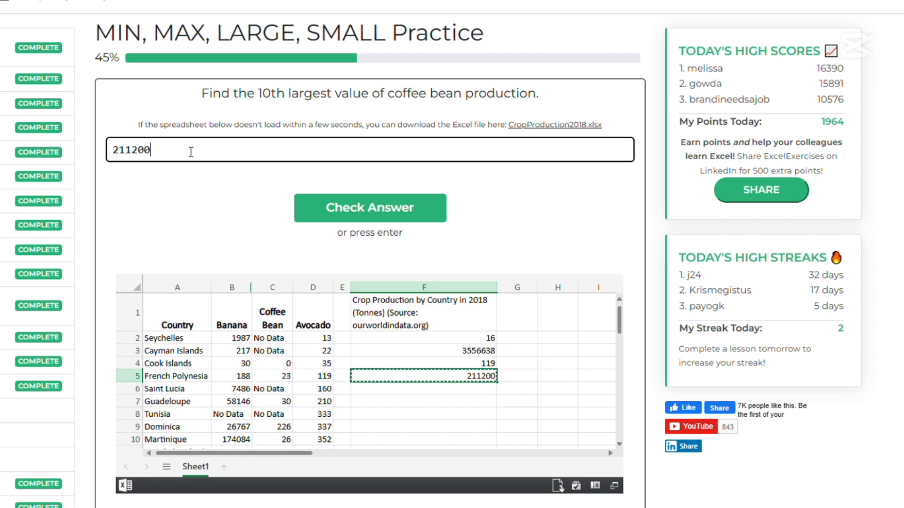
{"action": "left_click", "coordinate": [346, 211]}
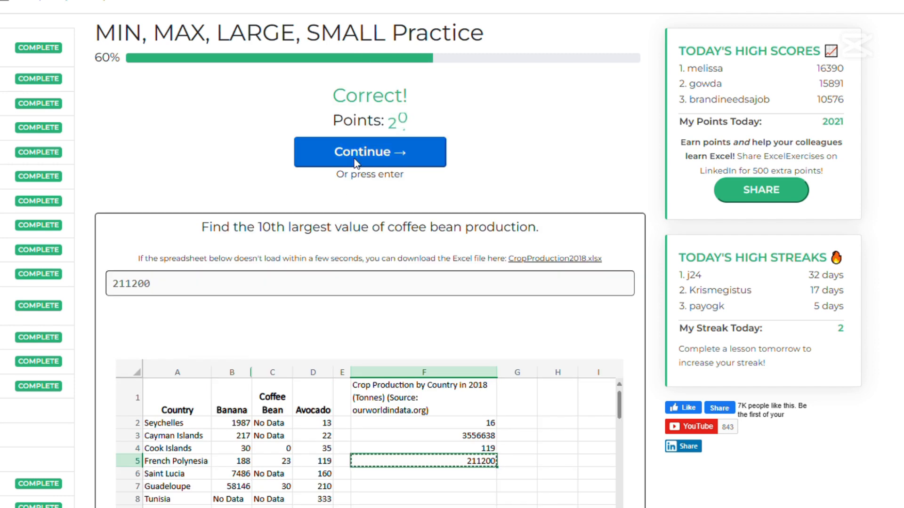
{"action": "left_click", "coordinate": [363, 156]}
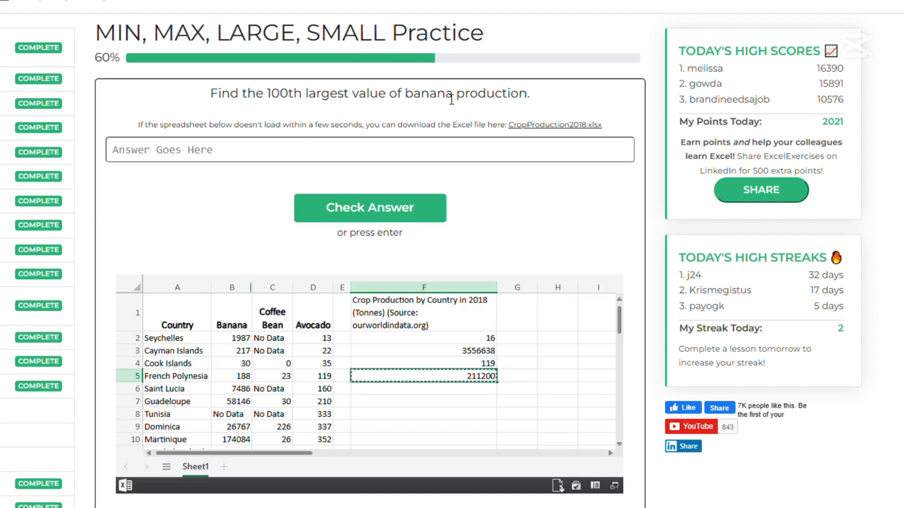
{"action": "double_click", "coordinate": [485, 394]}
{"action": "key", "text": "ctrl+v"}
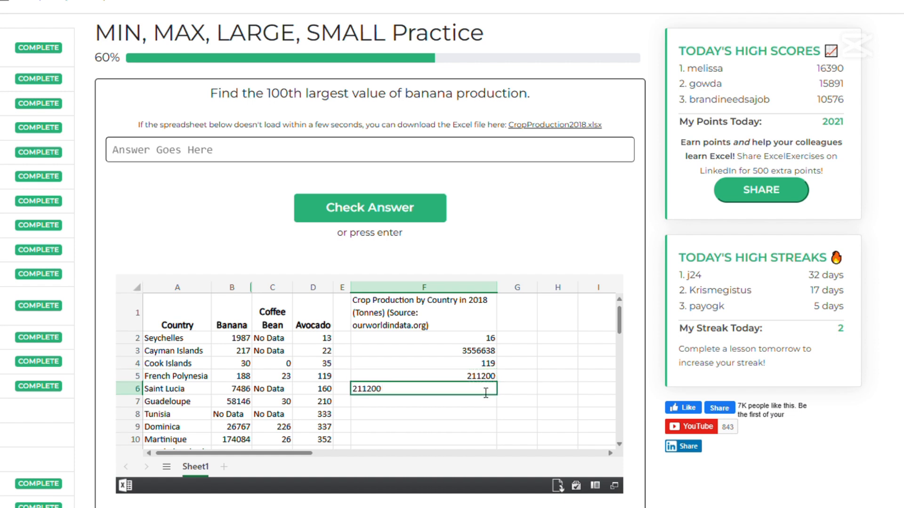
{"action": "key", "text": "Escape"}
{"action": "left_click", "coordinate": [588, 426]}
Copy the formula text =LARGE(C:C, 10) from cell F5 into cell F6.
{"action": "left_click", "coordinate": [485, 379]}
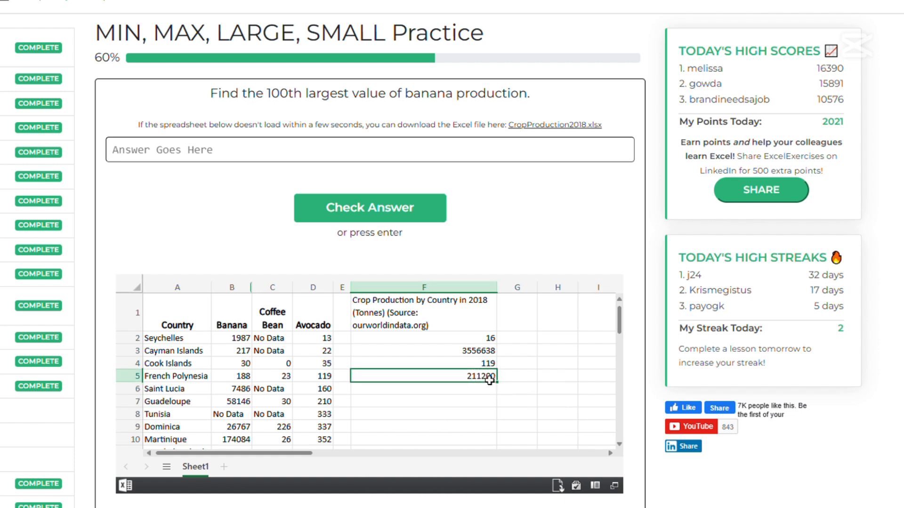
{"action": "type", "text": "=LARGE(C:C, 10)"}
{"action": "key", "text": "Return"}
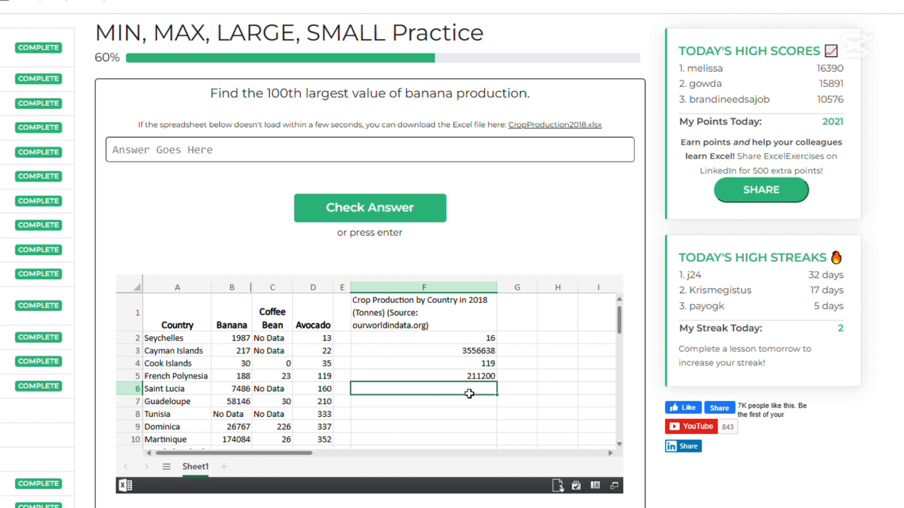
{"action": "key", "text": "ctrl+v"}
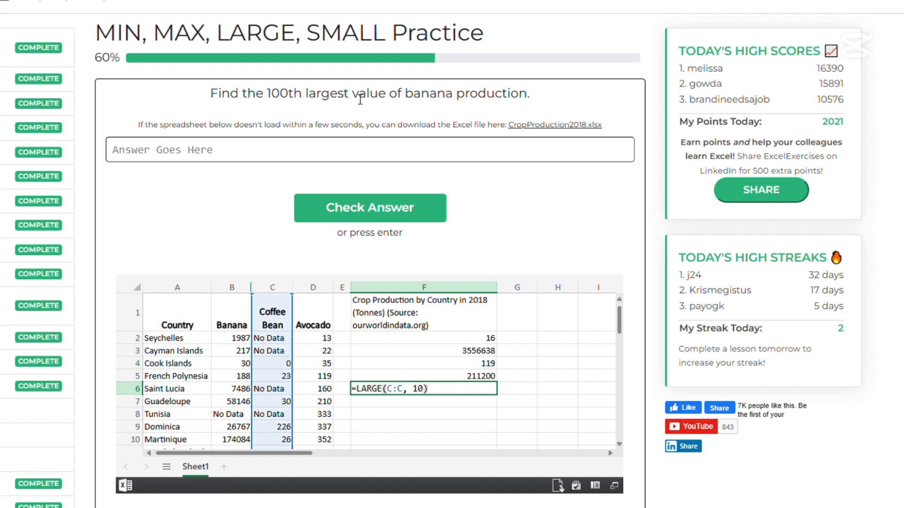
Change the formula in F6 to =LARGE(B:B, 100) for the 100th largest banana production.
{"action": "left_click", "coordinate": [396, 394]}
{"action": "left_click_drag", "start_coordinate": [405, 393], "coordinate": [400, 397]}
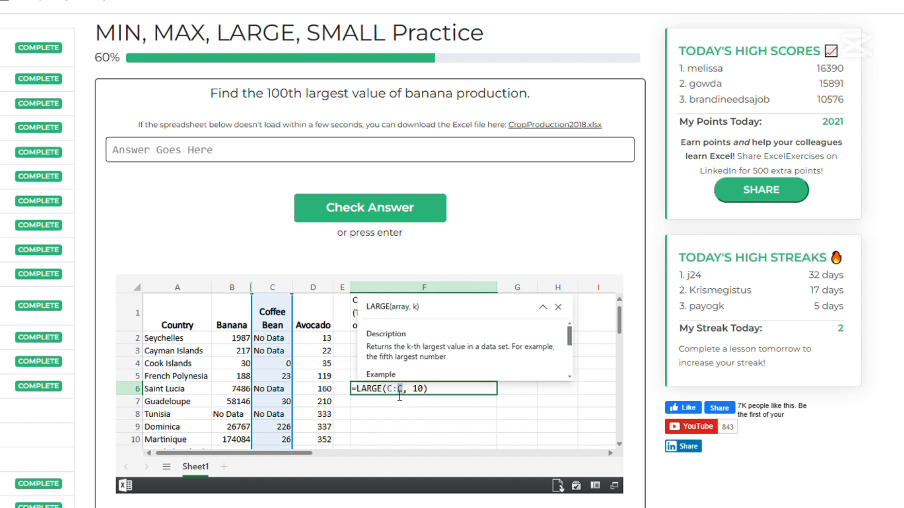
{"action": "type", "text": "B:"}
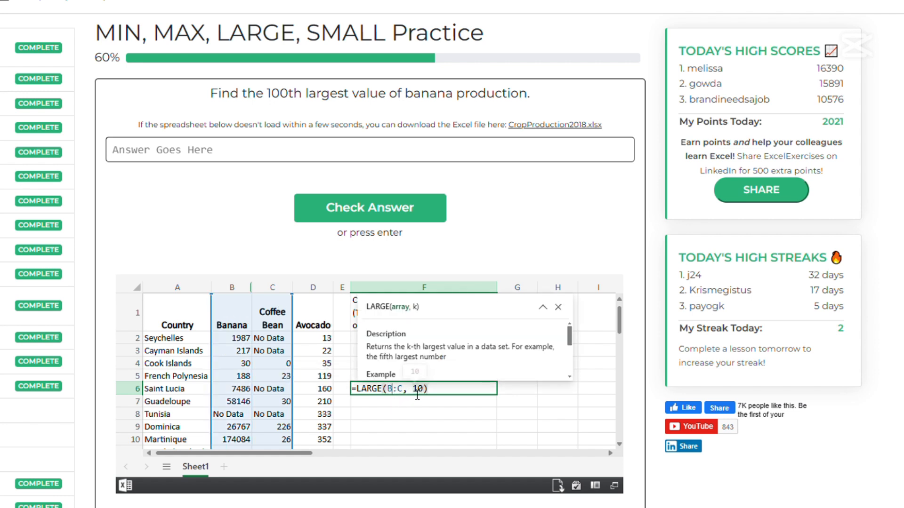
{"action": "type", "text": "B"}
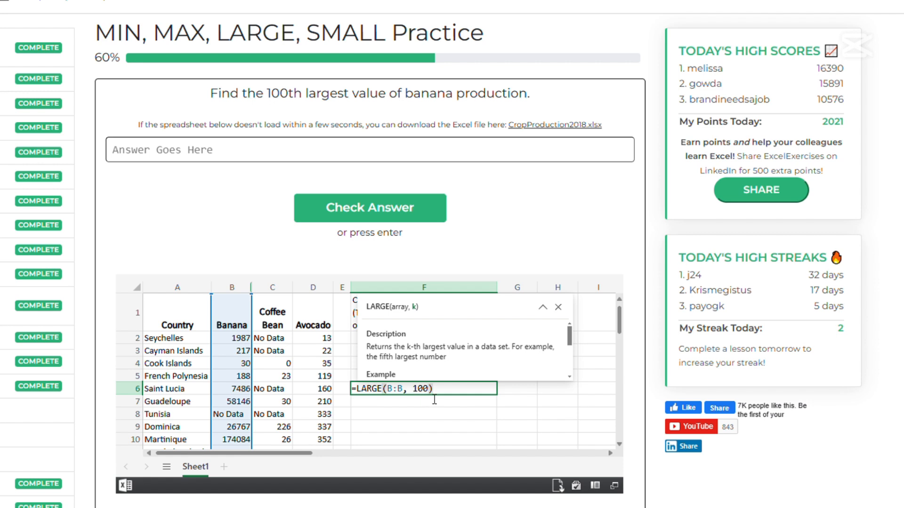
{"action": "key", "text": "Return"}
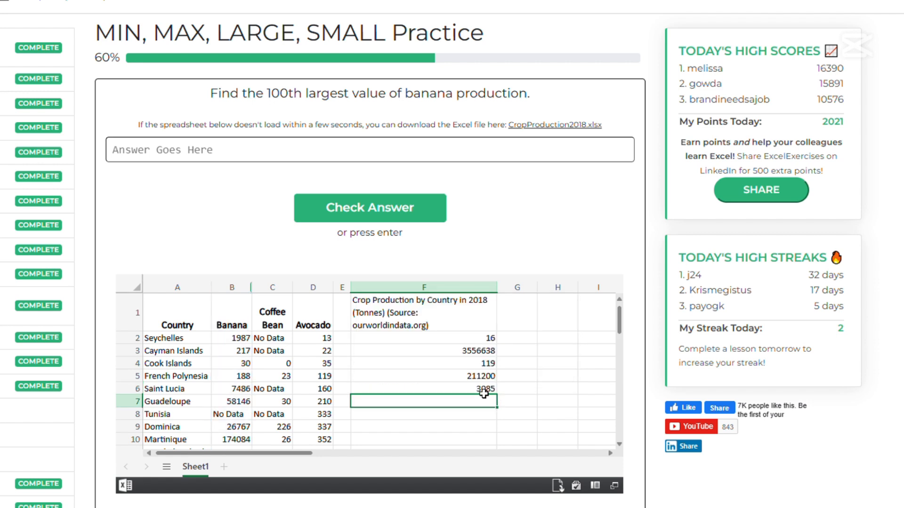
Copy F6's result 3085 into the answer field, submit it and continue to the next question.
{"action": "key", "text": "Up"}
{"action": "key", "text": "ctrl+c"}
{"action": "left_click", "coordinate": [297, 150]}
{"action": "key", "text": "ctrl+v"}
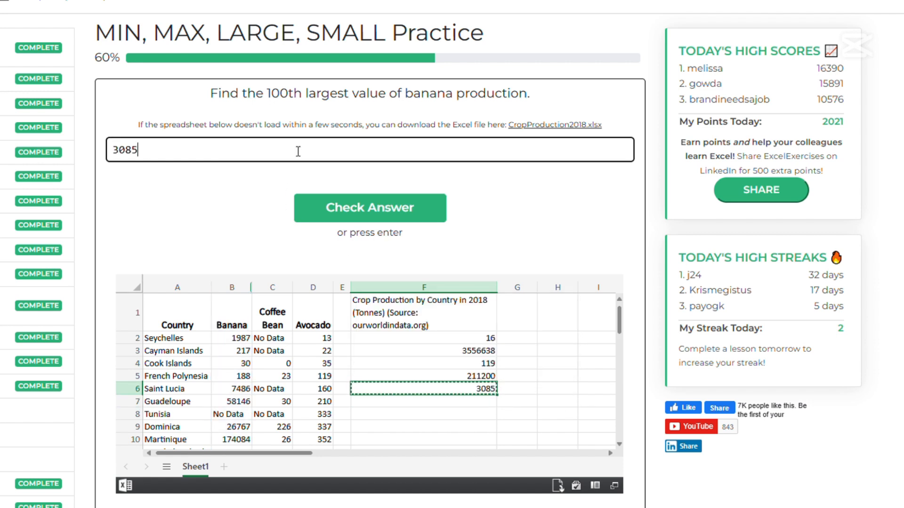
{"action": "key", "text": "Return"}
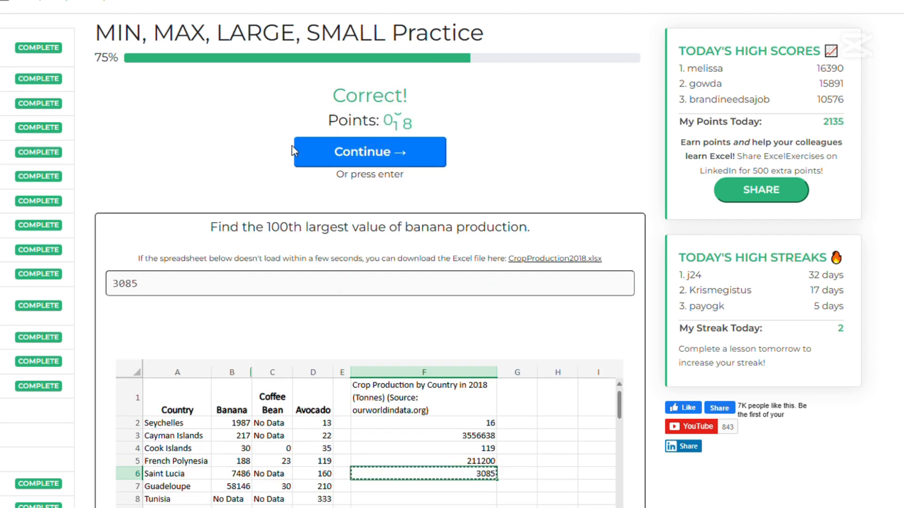
{"action": "left_click", "coordinate": [365, 152]}
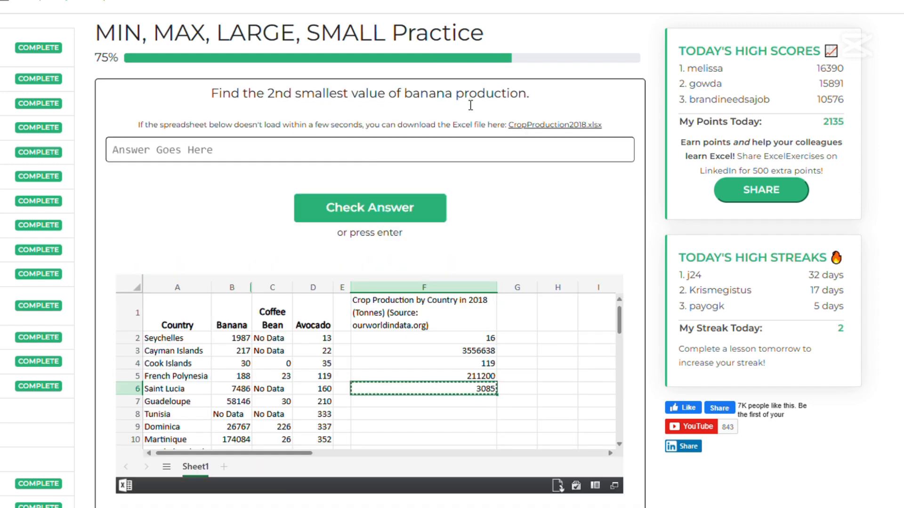
Copy the formula text =LARGE(B:B, 100) from cell F6 into cell F7.
{"action": "left_click", "coordinate": [481, 406]}
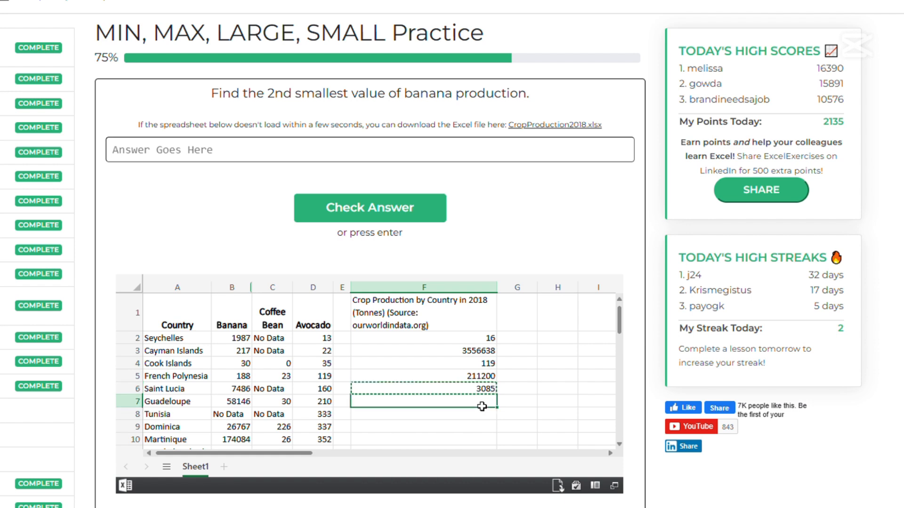
{"action": "double_click", "coordinate": [483, 389]}
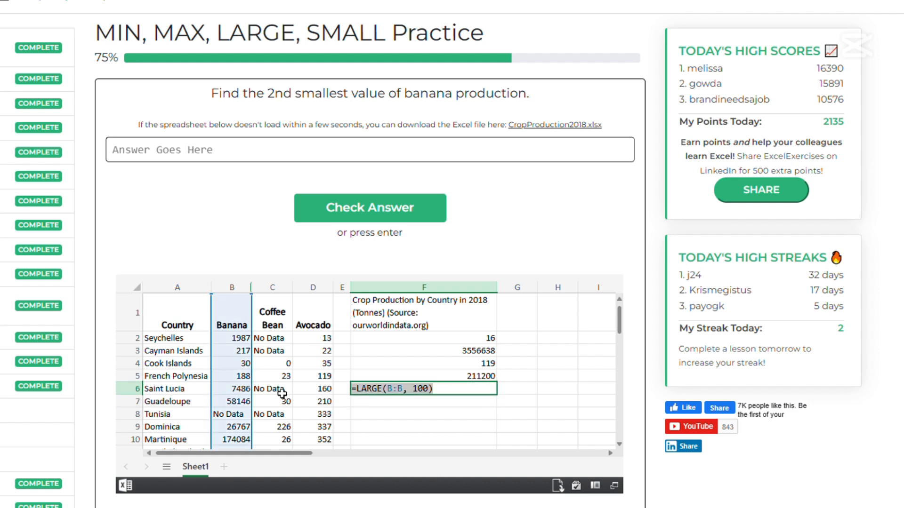
{"action": "key", "text": "Return"}
{"action": "key", "text": "ctrl+v"}
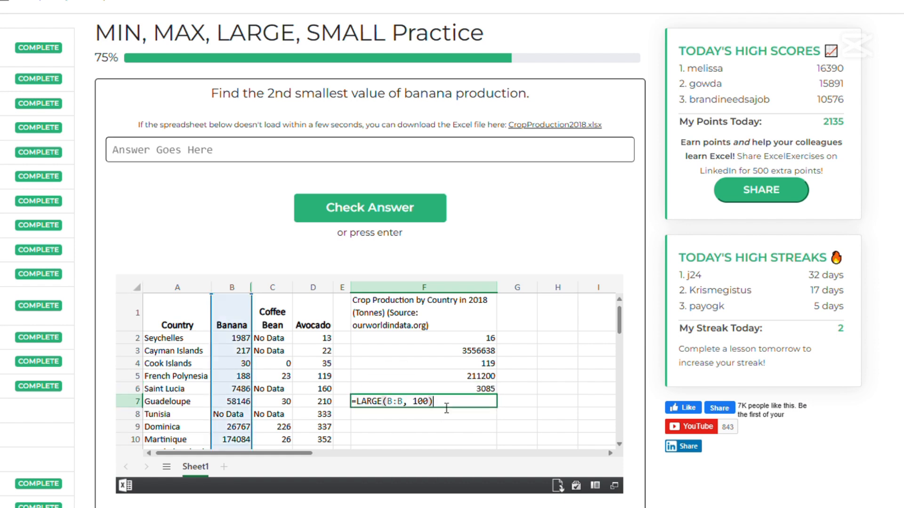
Change the formula in F7 to =small(B:B, 2) for the 2nd smallest banana production.
{"action": "left_click", "coordinate": [382, 404]}
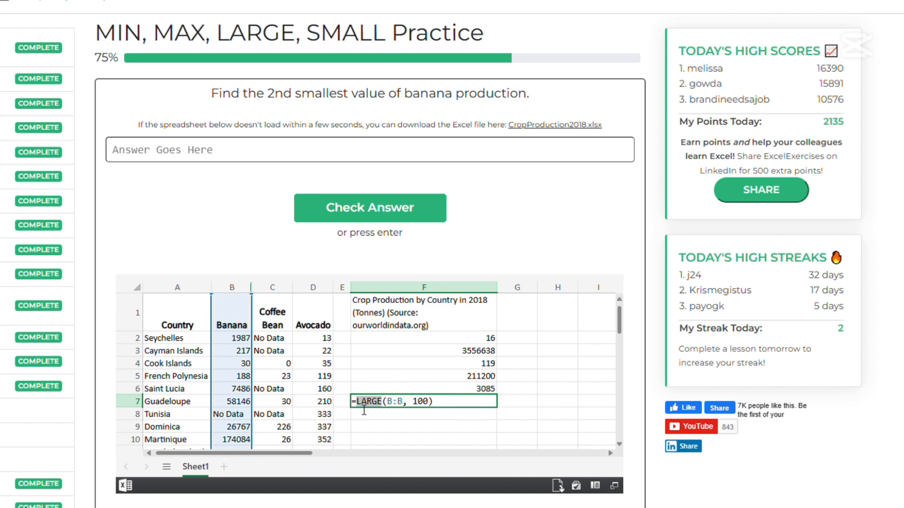
{"action": "type", "text": "small"}
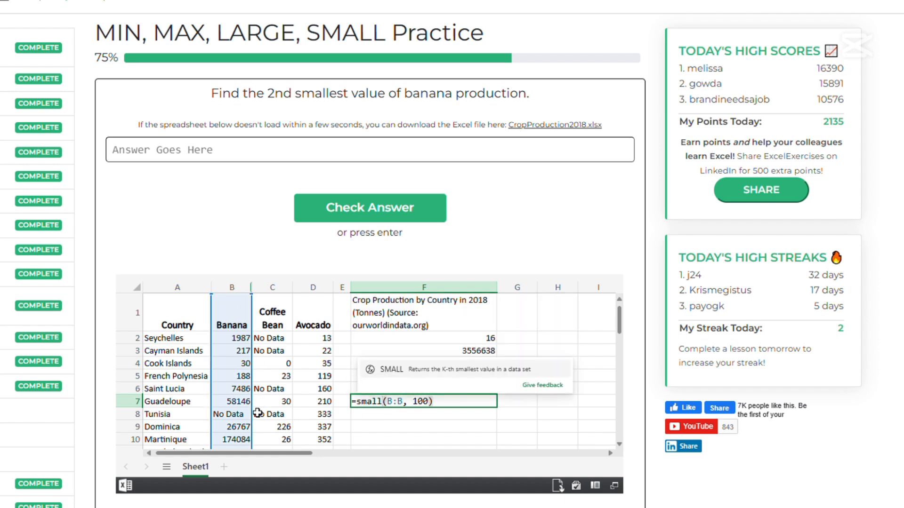
{"action": "double_click", "coordinate": [420, 401]}
{"action": "type", "text": "2"}
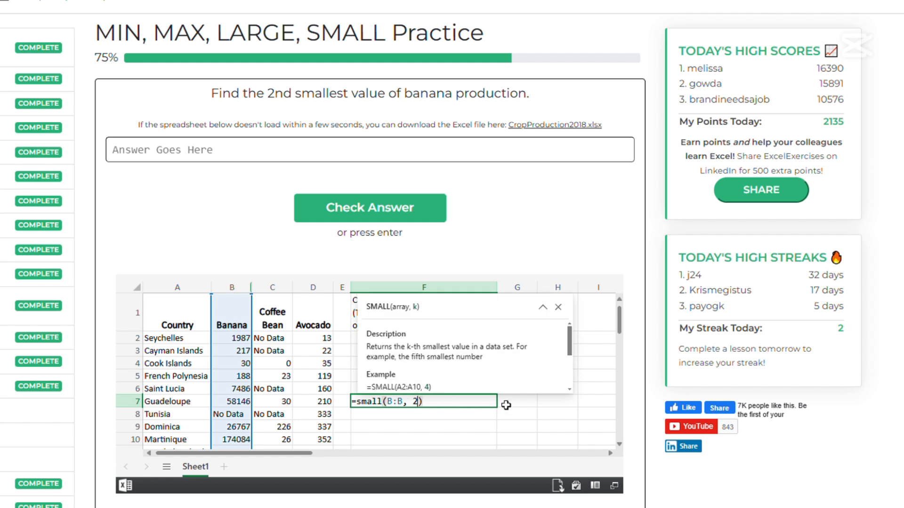
{"action": "key", "text": "Return"}
Copy F7's result 30 into the answer field for the 2nd smallest banana production.
{"action": "key", "text": "Up"}
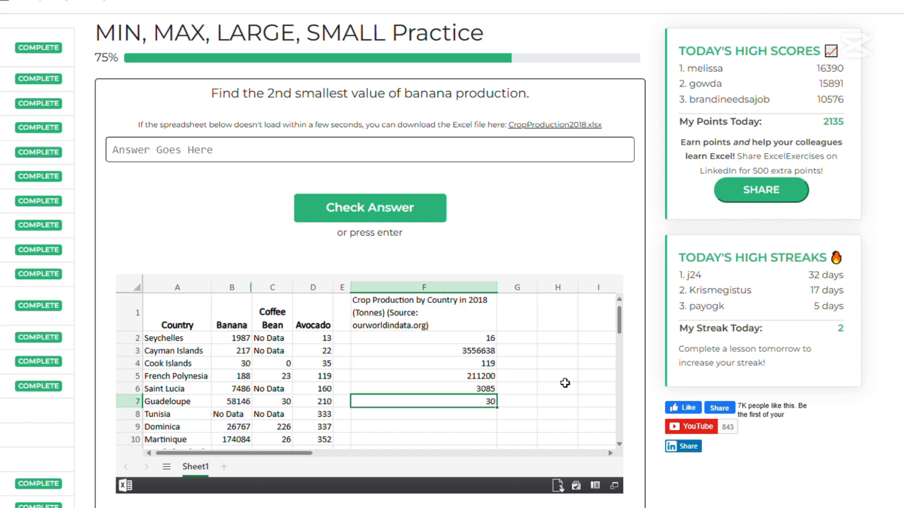
{"action": "key", "text": "ctrl+c"}
{"action": "key", "text": "ctrl+v"}
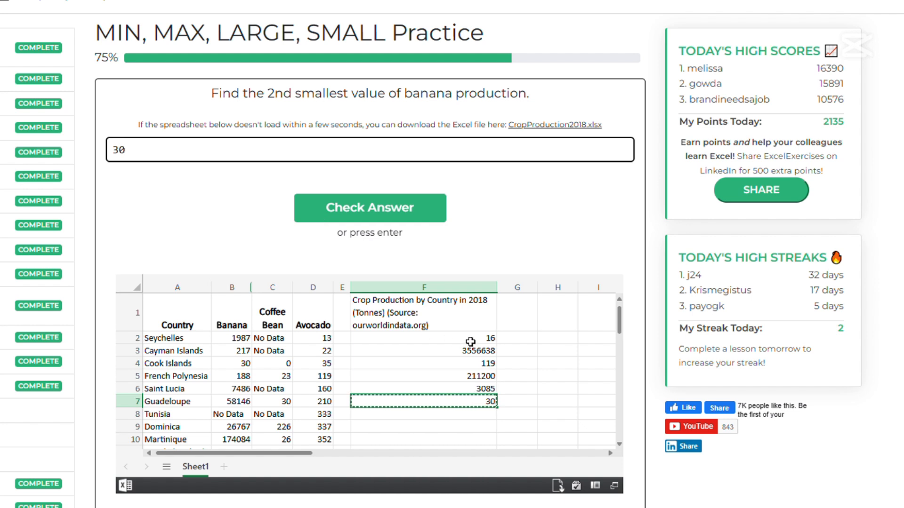
Open cell F2 to review its MIN formula for the banana column.
{"action": "left_click", "coordinate": [558, 338]}
{"action": "left_click", "coordinate": [469, 338]}
{"action": "type", "text": "=MIN(B:B)"}
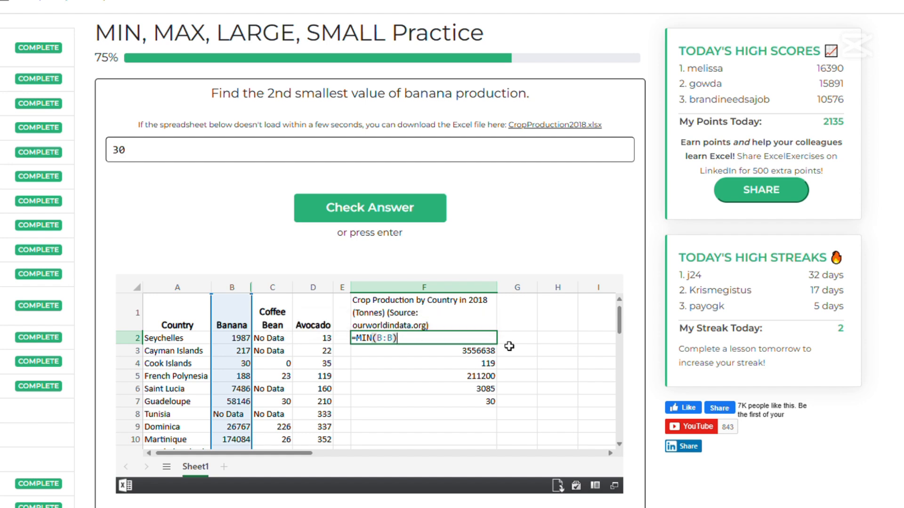
Close the F2 formula, submit 30 as the 2nd smallest banana production, and continue to the next question.
{"action": "key", "text": "Return"}
{"action": "left_click", "coordinate": [457, 401]}
{"action": "left_click", "coordinate": [202, 153]}
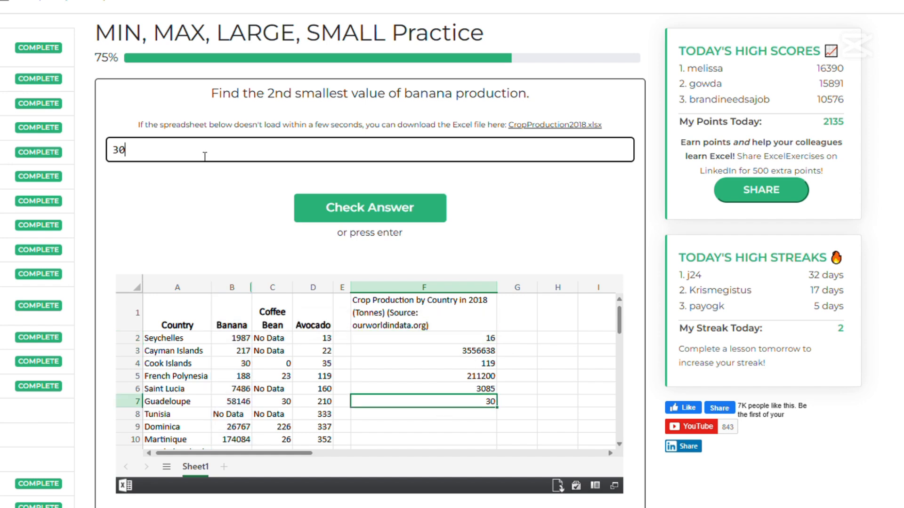
{"action": "key", "text": "Return"}
{"action": "left_click", "coordinate": [351, 148]}
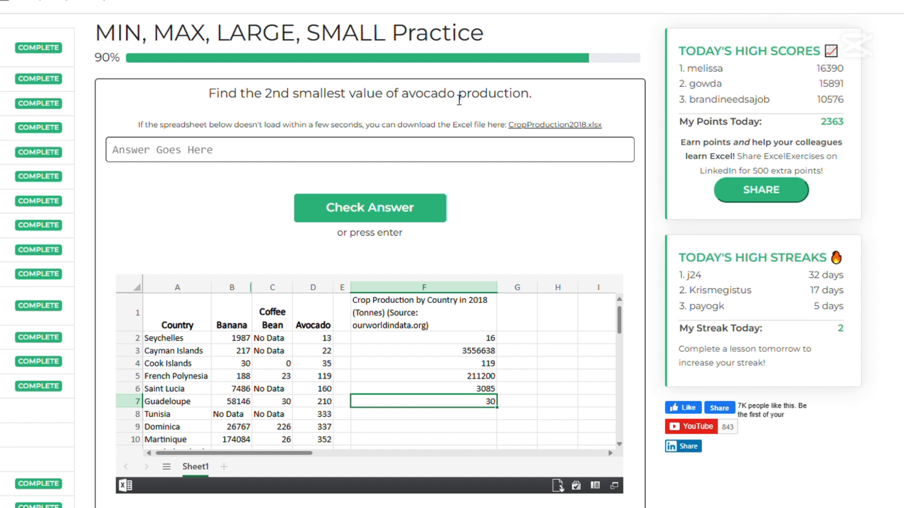
Copy the SMALL formula text from F7 into F8 and change its range to the avocado column, giving =SMALL(d:d, 2).
{"action": "type", "text": "=SMALL(B:B, 2)"}
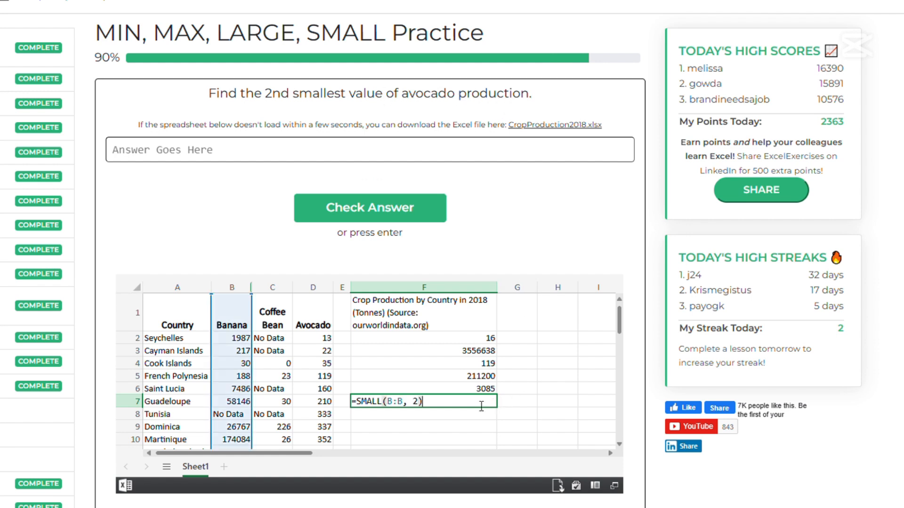
{"action": "key", "text": "Return"}
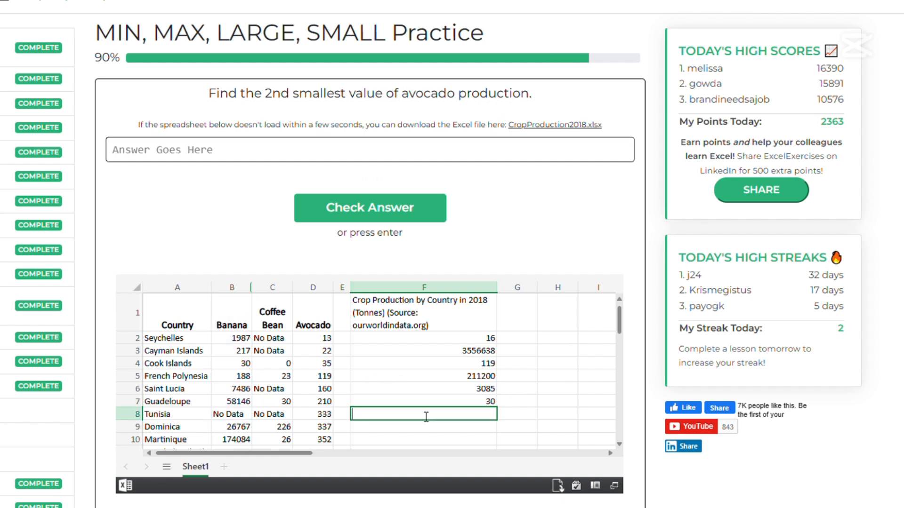
{"action": "type", "text": "=SMALL(B:B, 2)"}
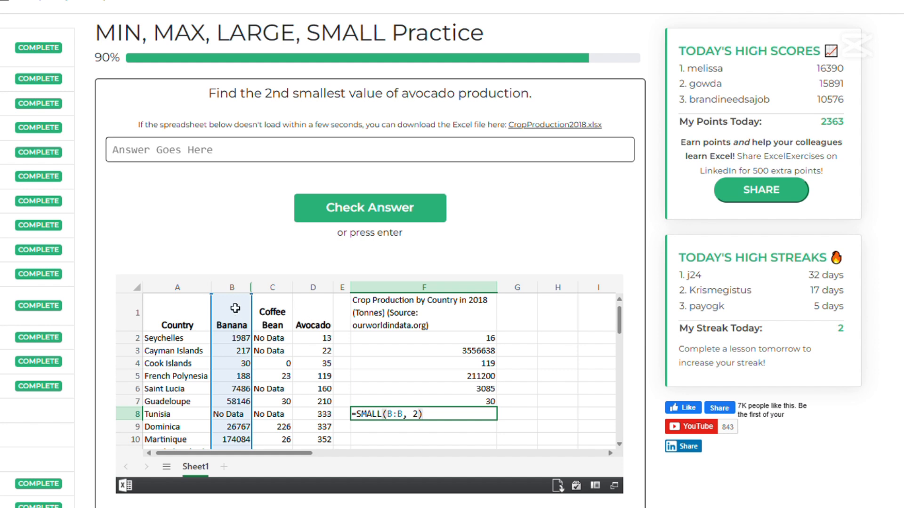
{"action": "left_click_drag", "start_coordinate": [394, 417], "coordinate": [404, 421]}
{"action": "type", "text": "d:d"}
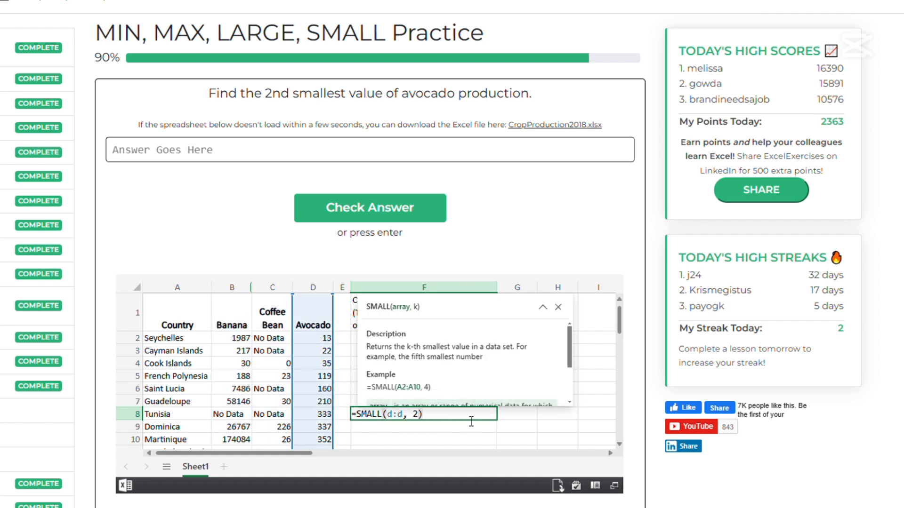
{"action": "key", "text": "Return"}
Copy F8's result 22 into the answer field for the 2nd smallest avocado production and submit it.
{"action": "left_click", "coordinate": [488, 416]}
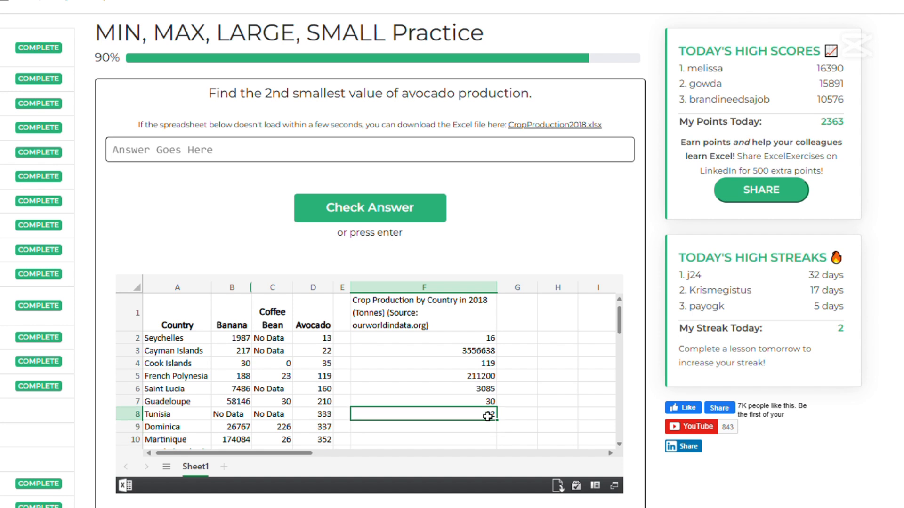
{"action": "key", "text": "ctrl+c"}
{"action": "left_click", "coordinate": [318, 151]}
{"action": "key", "text": "ctrl+v"}
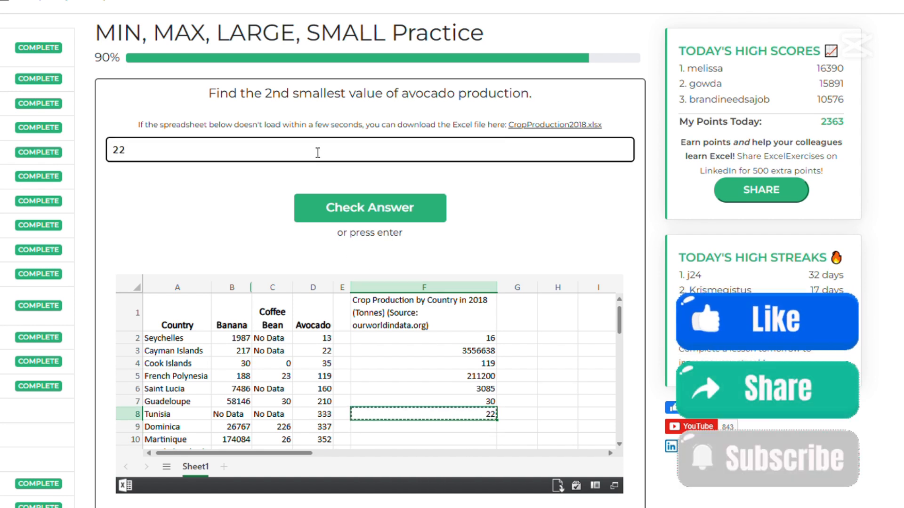
{"action": "key", "text": "Return"}
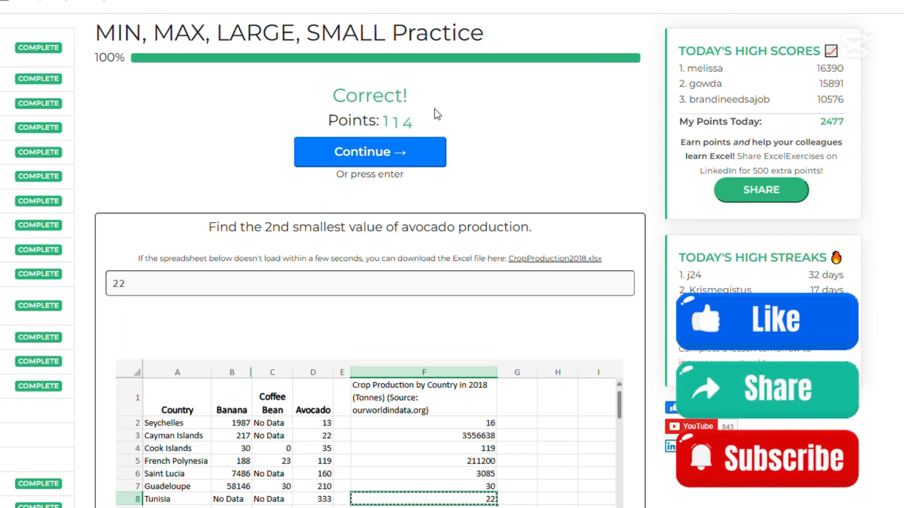